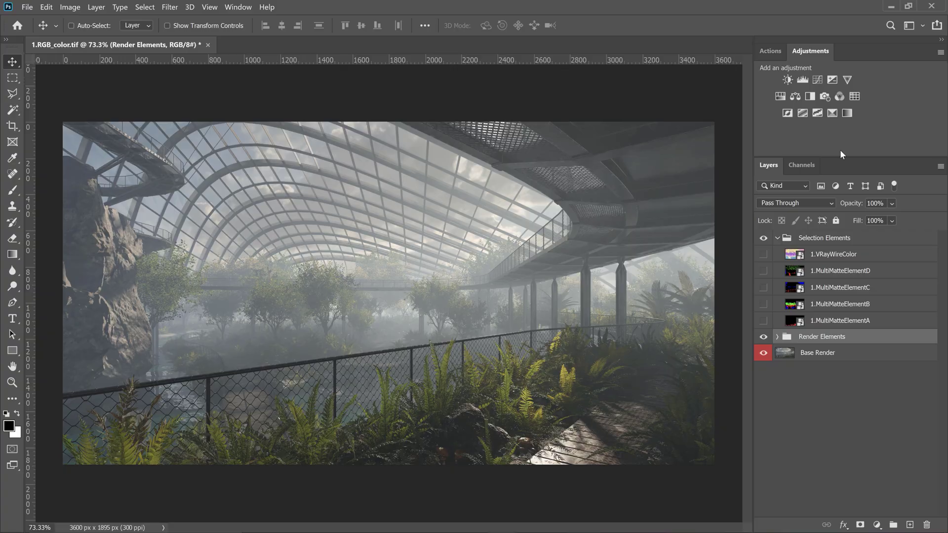
Step: Add Curves 1 with an S-curve that darkens shadows and lifts highlights, then compare it on/off
{"action": "left_click", "coordinate": [817, 80]}
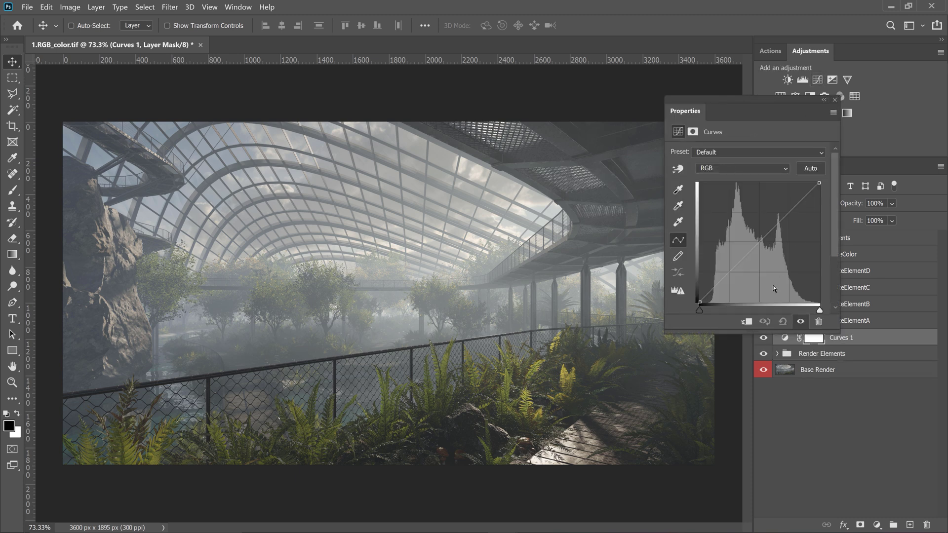
{"action": "left_click_drag", "start_coordinate": [722, 280], "coordinate": [724, 281]}
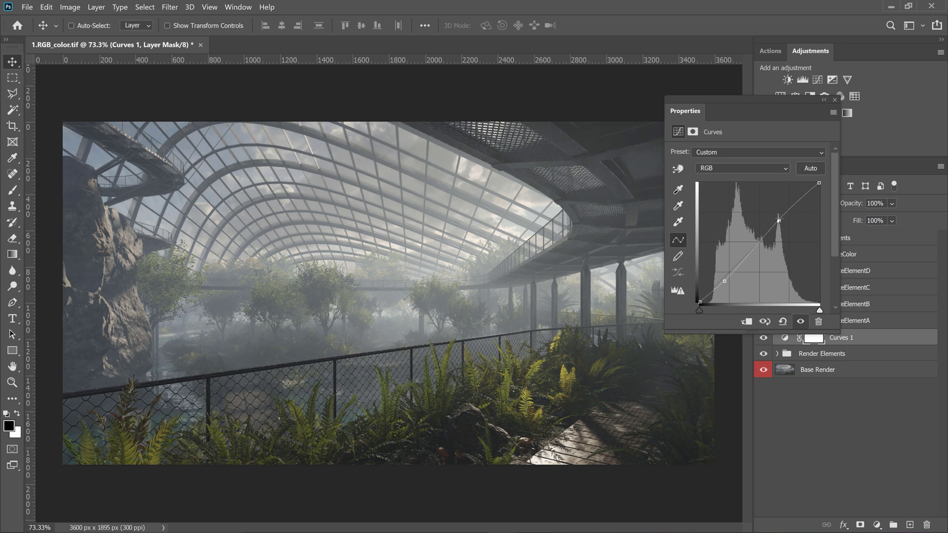
{"action": "left_click_drag", "start_coordinate": [779, 225], "coordinate": [779, 218]}
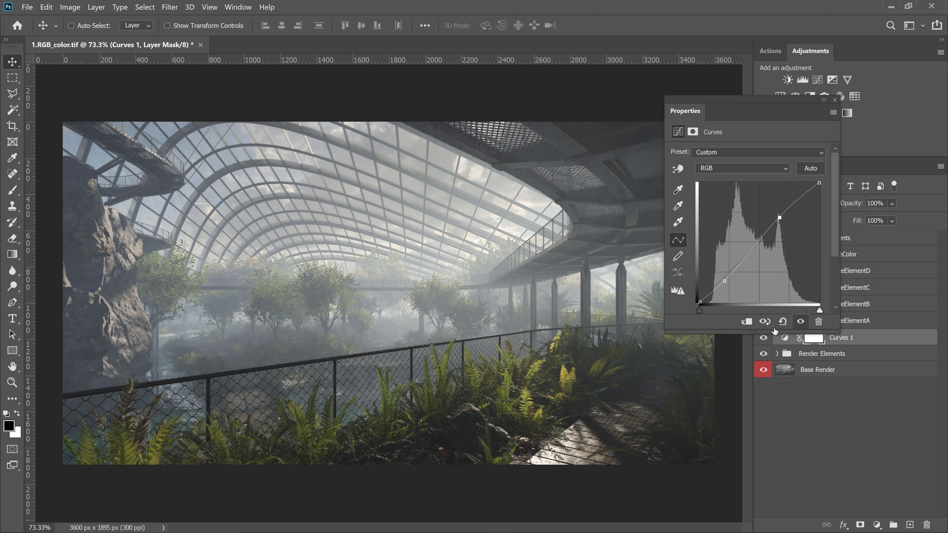
{"action": "left_click", "coordinate": [799, 322]}
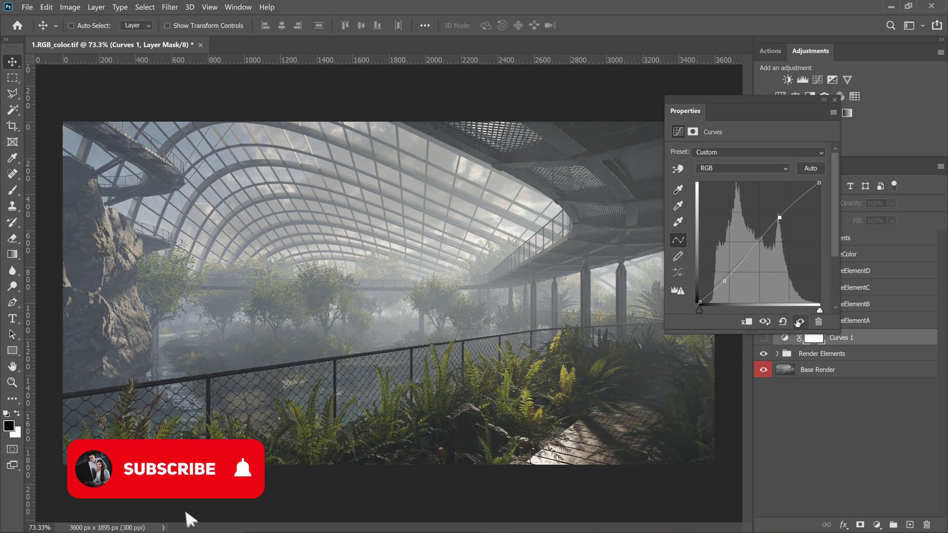
{"action": "left_click", "coordinate": [800, 322]}
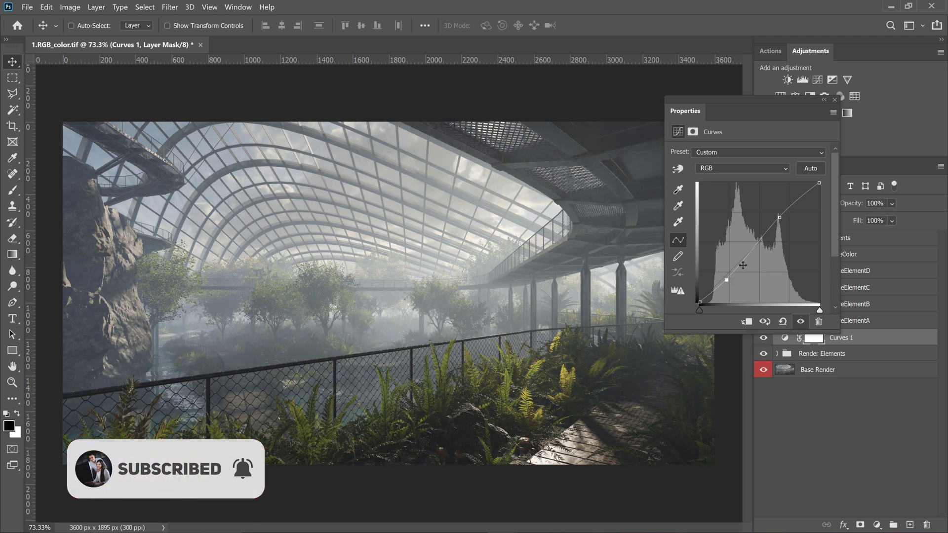
Step: Move the 1.VRayZDepth pass from Render Elements into the Selection Elements group
{"action": "left_click", "coordinate": [835, 100]}
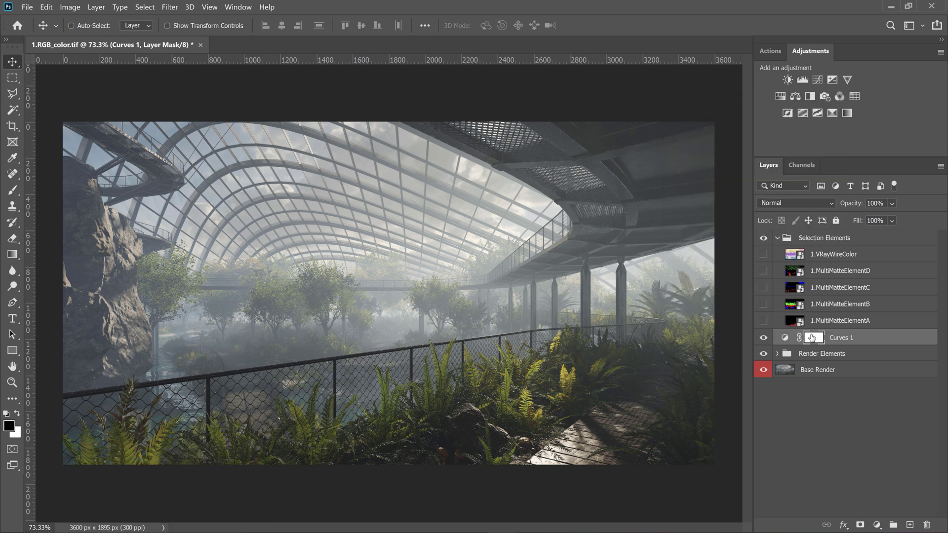
{"action": "left_click", "coordinate": [777, 353]}
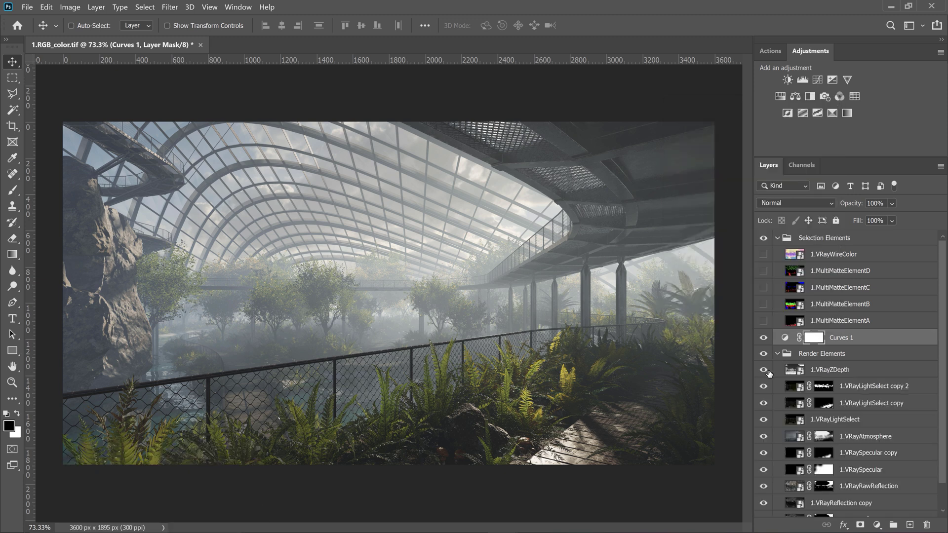
{"action": "left_click", "coordinate": [763, 370]}
{"action": "left_click_drag", "start_coordinate": [817, 371], "coordinate": [838, 254]}
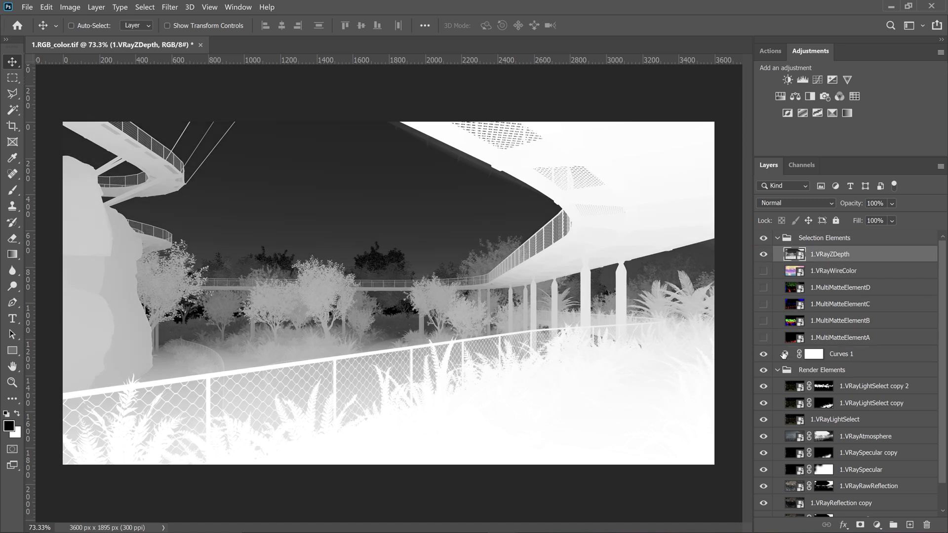
{"action": "left_click", "coordinate": [777, 370]}
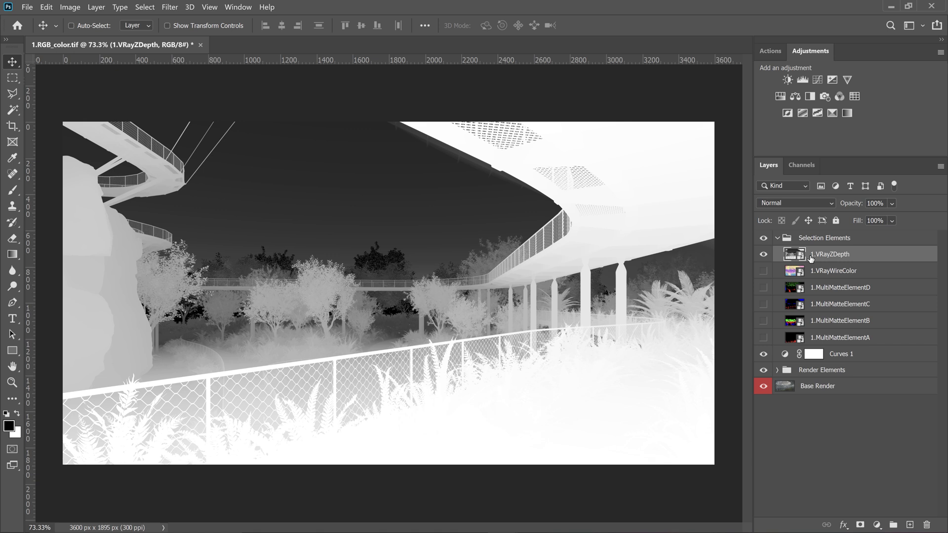
Step: Load the depth pass's RGB luminosity as a selection, then hide 1.VRayZDepth and select Curves 1
{"action": "left_click", "coordinate": [802, 165]}
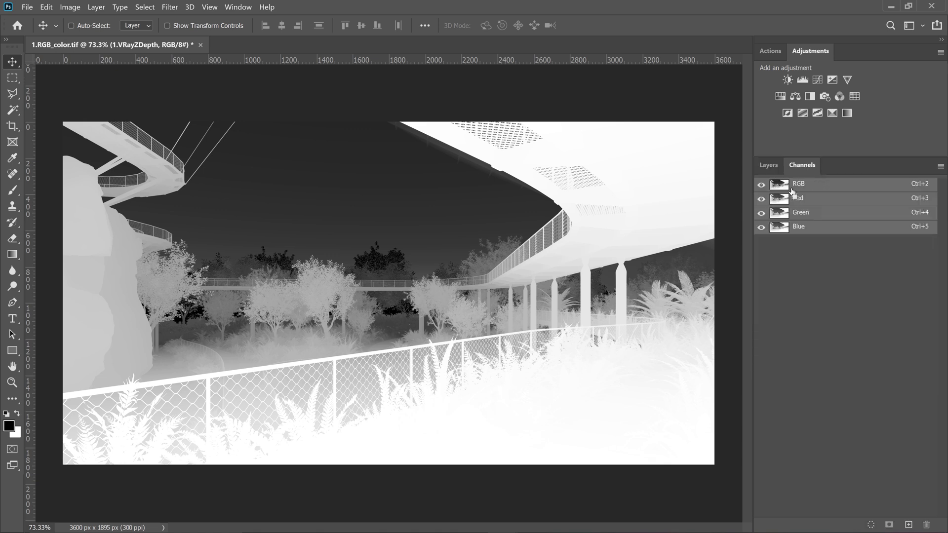
{"action": "left_click", "coordinate": [780, 185], "text": "ctrl"}
{"action": "left_click", "coordinate": [768, 165]}
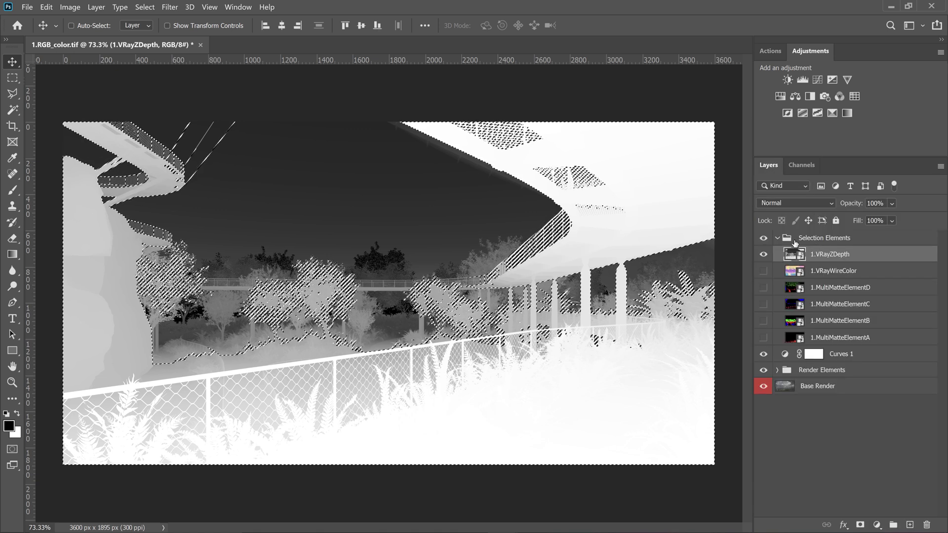
{"action": "left_click", "coordinate": [778, 239]}
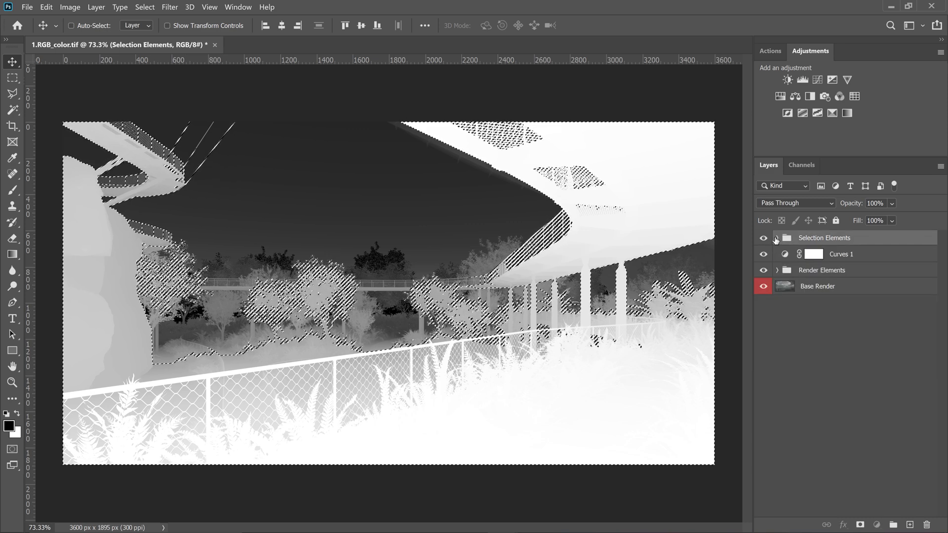
{"action": "left_click", "coordinate": [778, 238]}
{"action": "left_click", "coordinate": [763, 255]}
{"action": "left_click", "coordinate": [777, 238]}
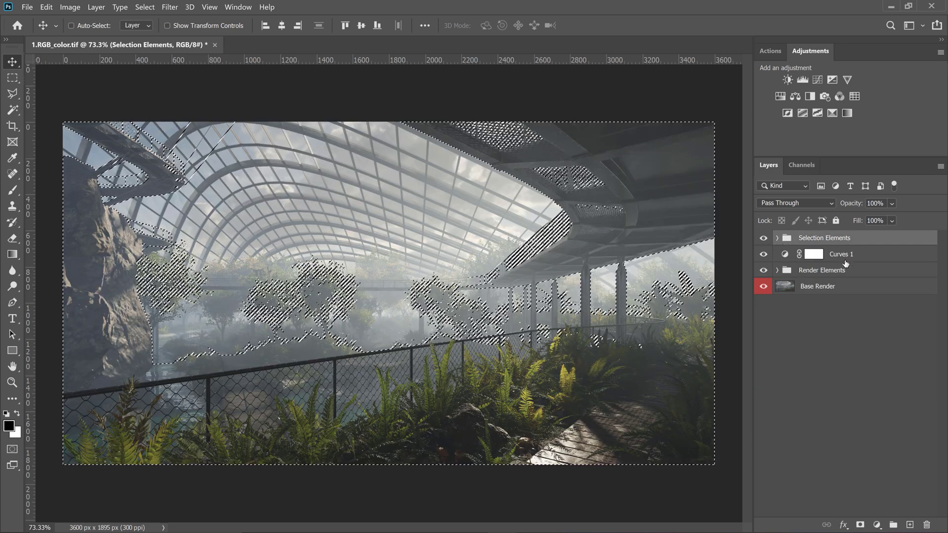
{"action": "left_click", "coordinate": [855, 256]}
Step: Add Curves 2 through the depth selection, bending its curve into a gentle S with two points
{"action": "left_click", "coordinate": [818, 80]}
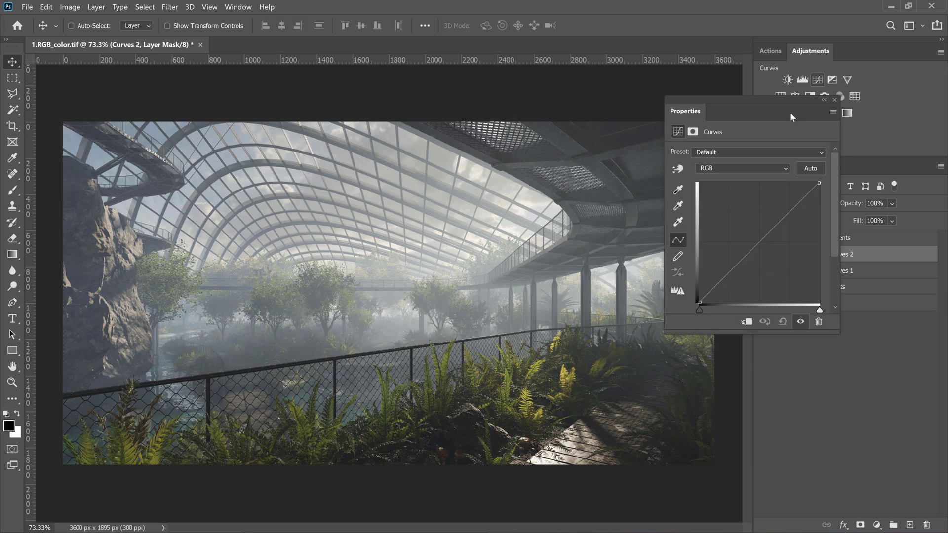
{"action": "left_click_drag", "start_coordinate": [729, 99], "coordinate": [639, 74]}
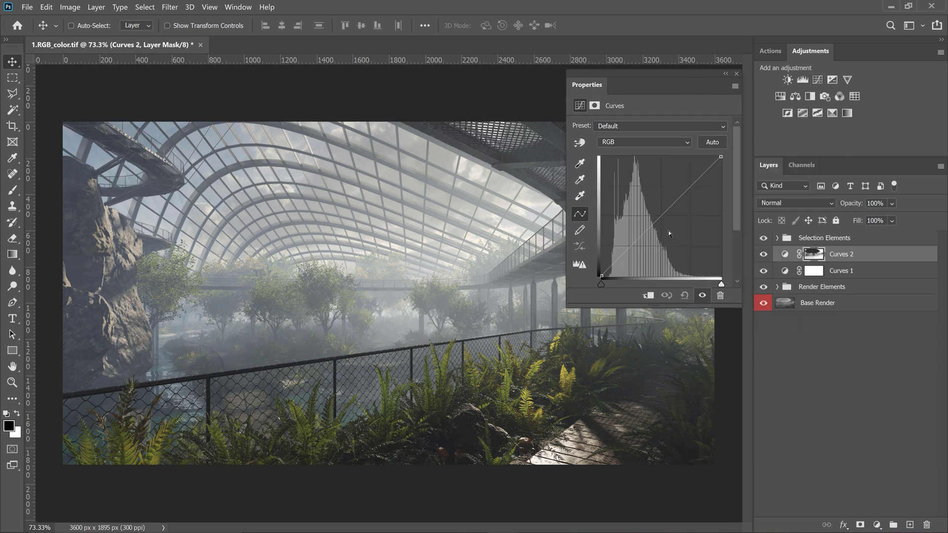
{"action": "mouse_move", "coordinate": [643, 260]}
{"action": "left_mouse_down"}
{"action": "mouse_move", "coordinate": [657, 264]}
{"action": "mouse_move", "coordinate": [628, 253]}
{"action": "left_mouse_up"}
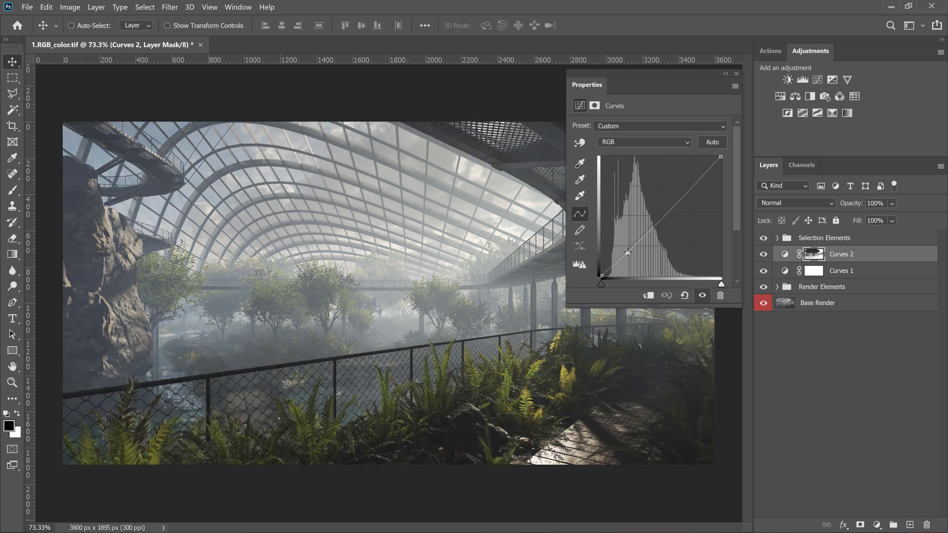
{"action": "left_click", "coordinate": [685, 190]}
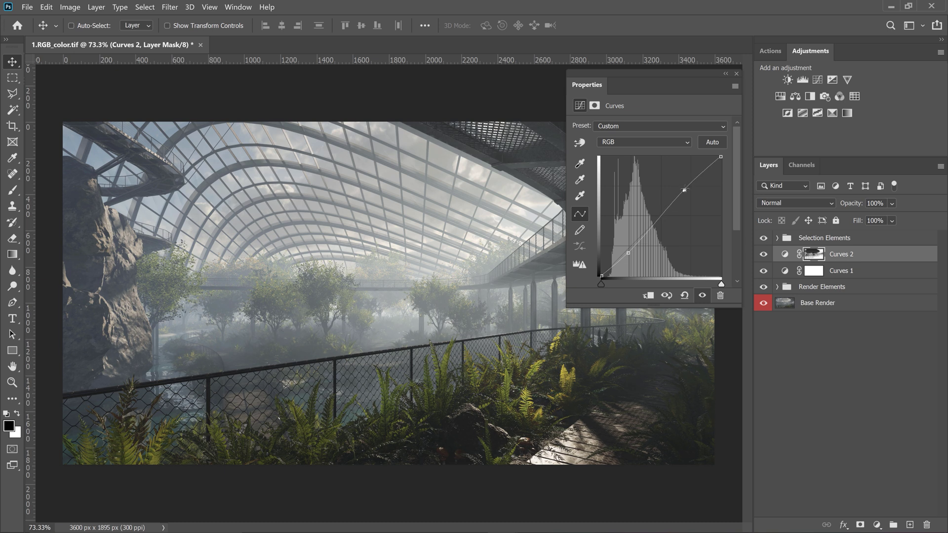
{"action": "left_click", "coordinate": [629, 253]}
{"action": "left_click", "coordinate": [736, 73]}
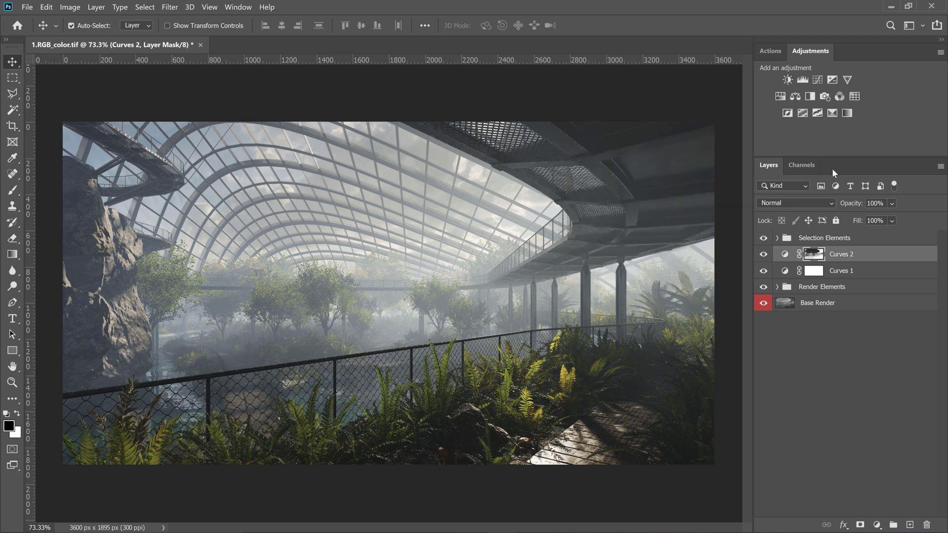
Step: Duplicate Curves 2 and invert the copy's mask
{"action": "key", "text": "ctrl+j"}
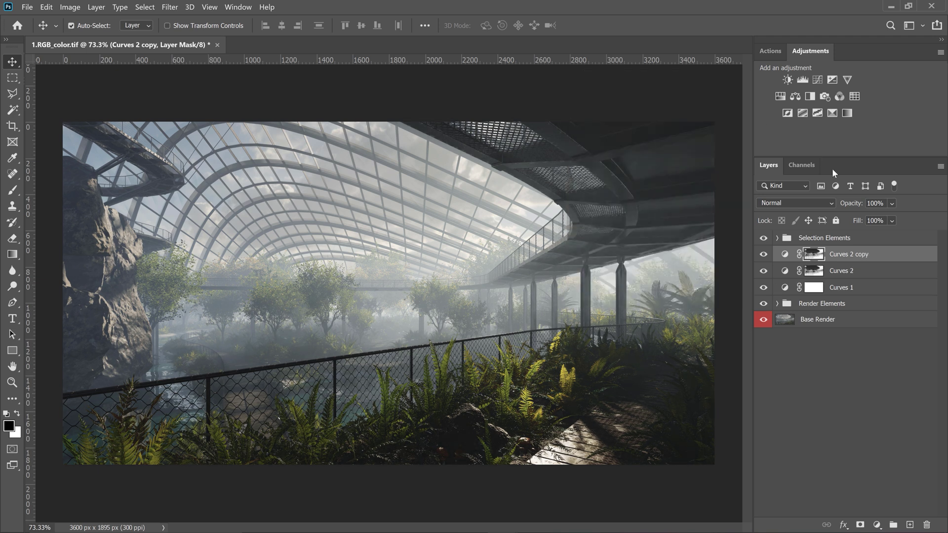
{"action": "key", "text": "ctrl+i"}
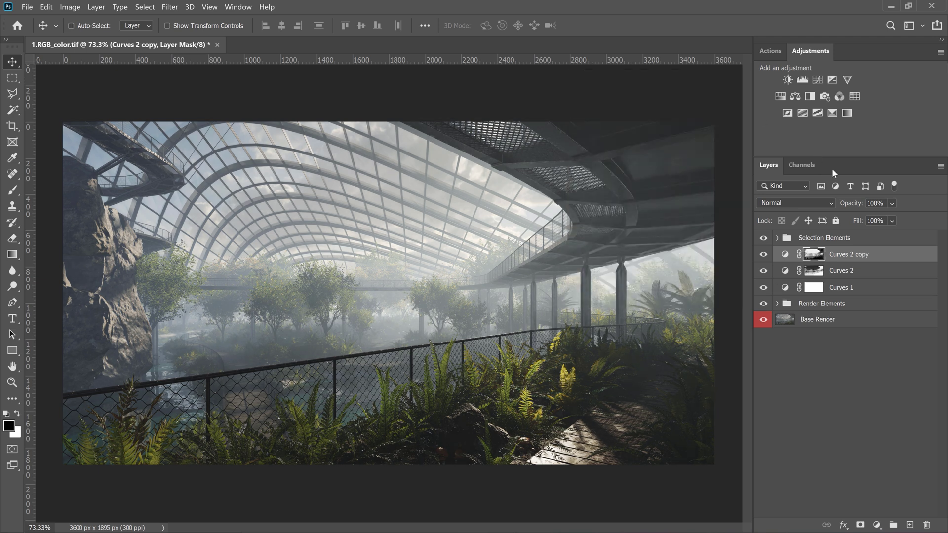
{"action": "left_click", "coordinate": [763, 254]}
Step: Redraw Curves 2 copy's curve, deleting the lower point and bowing it upward to lighten
{"action": "left_click", "coordinate": [785, 255]}
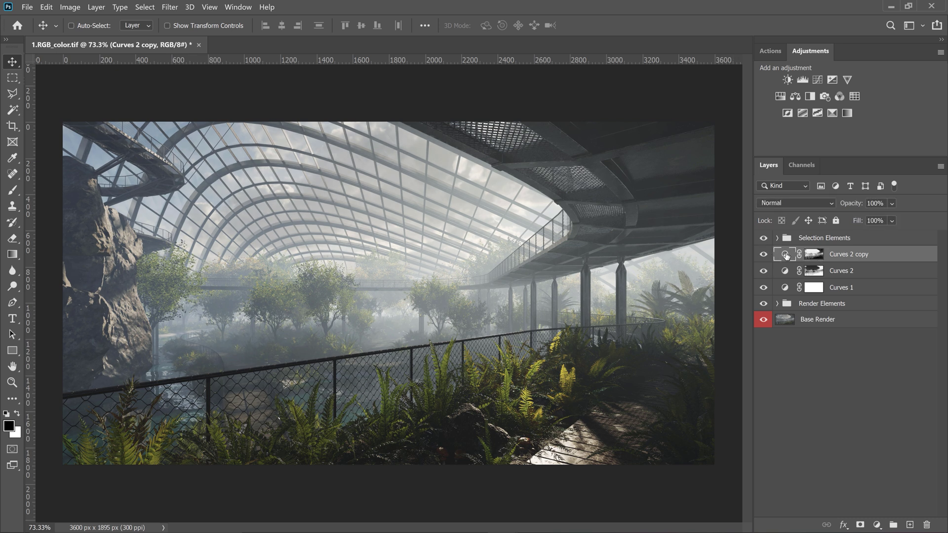
{"action": "double_click", "coordinate": [785, 254]}
{"action": "key", "text": "Delete"}
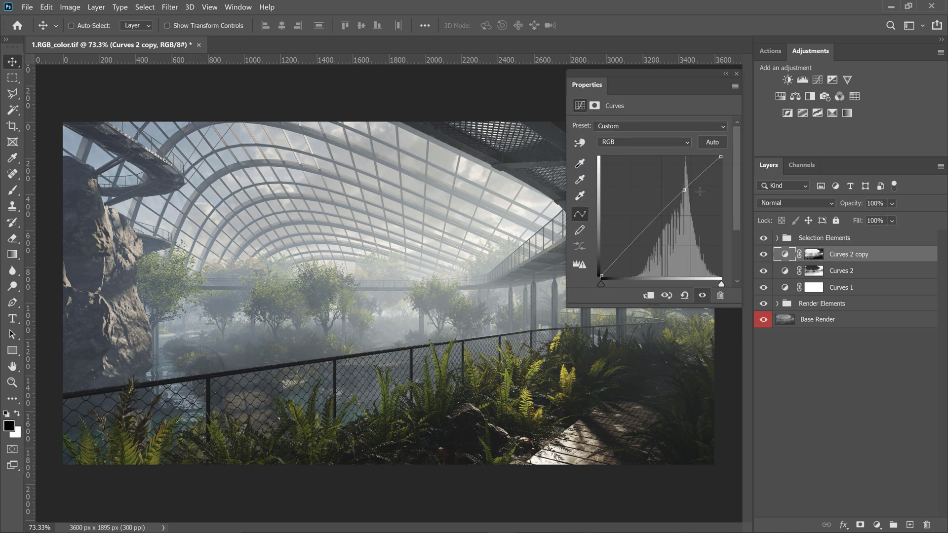
{"action": "mouse_move", "coordinate": [684, 190]}
{"action": "left_mouse_down"}
{"action": "mouse_move", "coordinate": [669, 212]}
{"action": "mouse_move", "coordinate": [709, 242]}
{"action": "mouse_move", "coordinate": [691, 222]}
{"action": "mouse_move", "coordinate": [659, 220]}
{"action": "mouse_move", "coordinate": [683, 188]}
{"action": "left_mouse_up"}
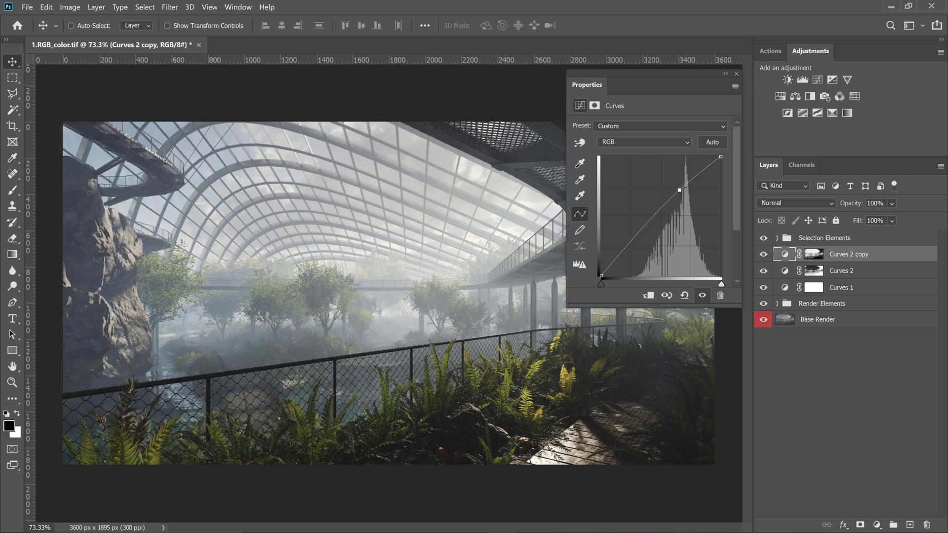
{"action": "left_click", "coordinate": [623, 249]}
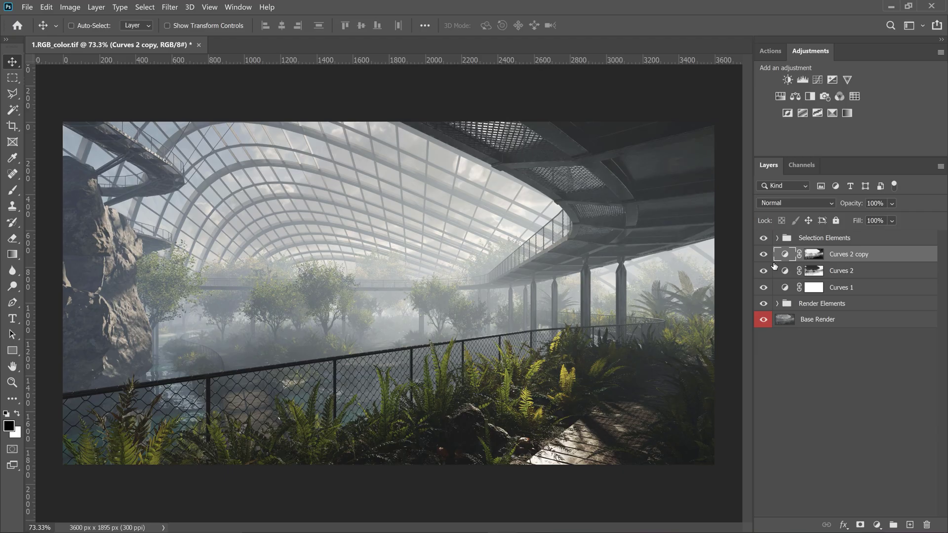
{"action": "left_click", "coordinate": [763, 254]}
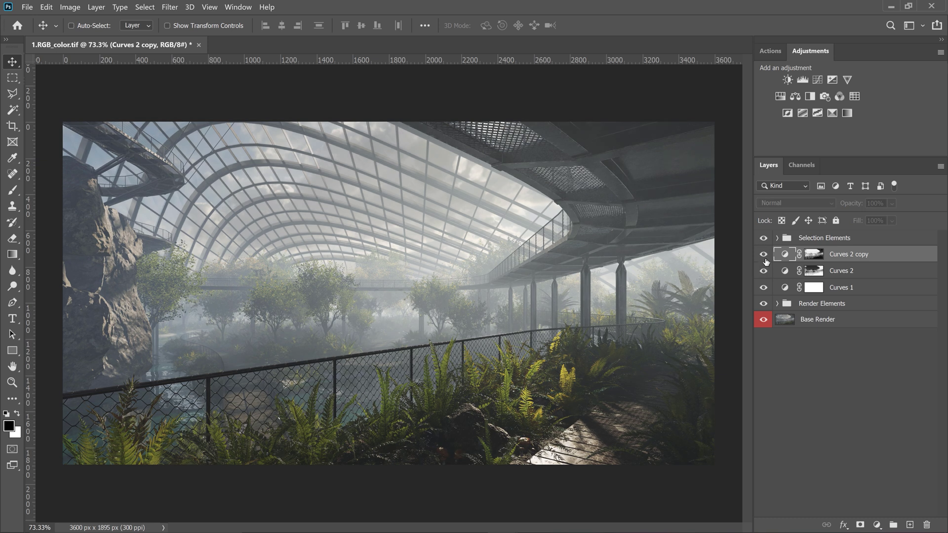
Step: Add a Hue/Saturation check layer with Saturation at -100 for a greyscale view
{"action": "left_click", "coordinate": [764, 256]}
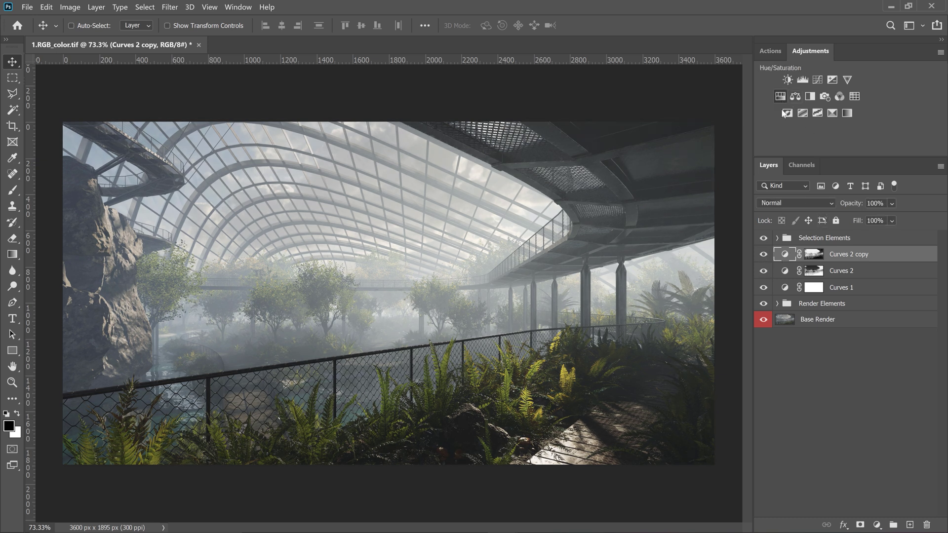
{"action": "left_click", "coordinate": [781, 97]}
{"action": "left_click_drag", "start_coordinate": [592, 197], "coordinate": [561, 195]}
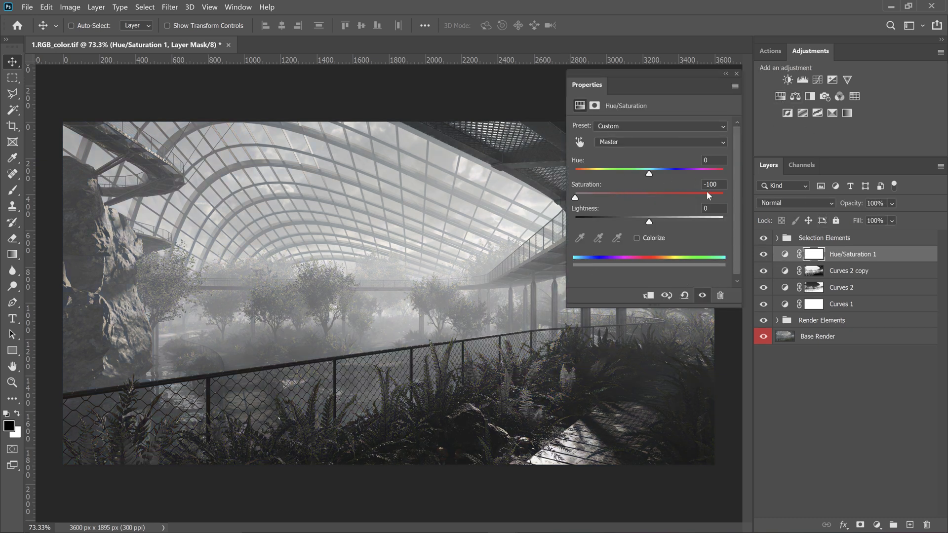
Step: Compare the three Curves layers in greyscale, then restore them and delete Hue/Saturation 1
{"action": "left_click", "coordinate": [764, 271]}
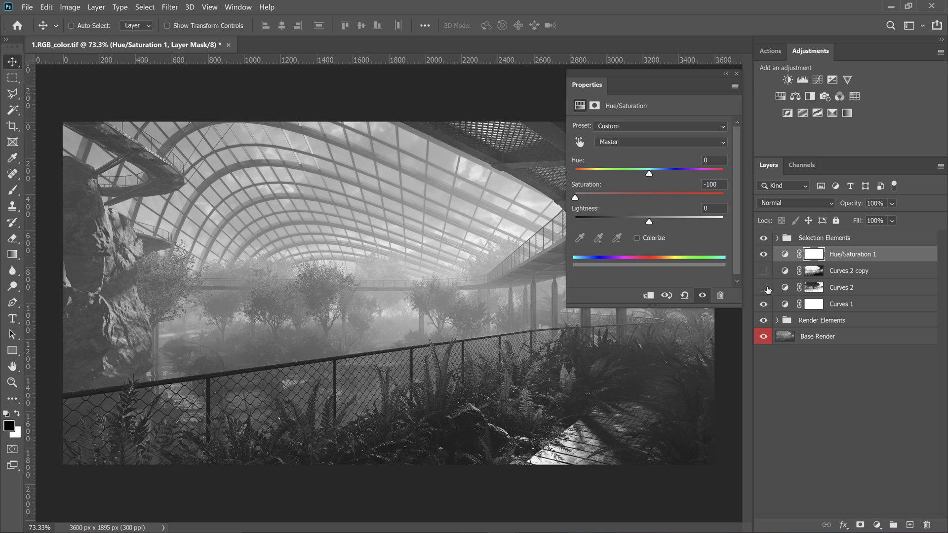
{"action": "left_click", "coordinate": [764, 272]}
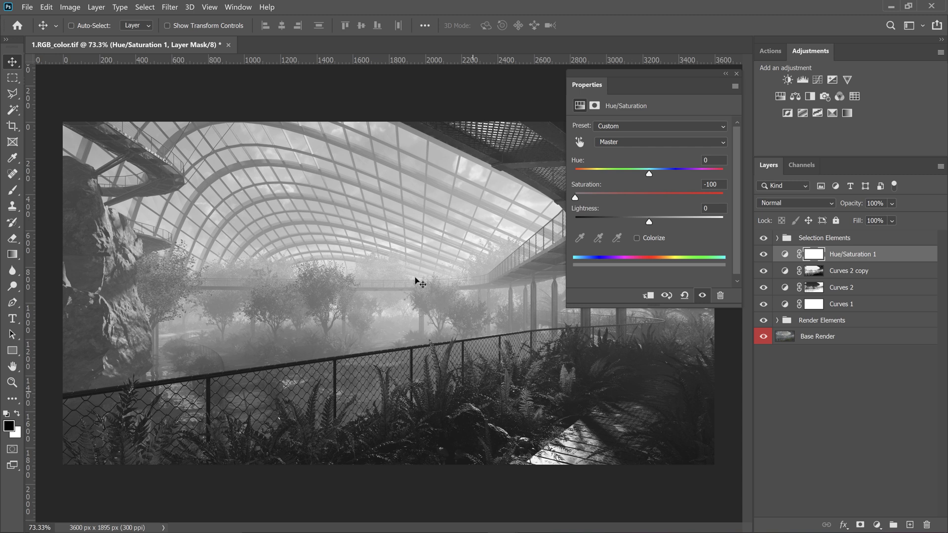
{"action": "left_click_drag", "start_coordinate": [765, 271], "coordinate": [764, 287]}
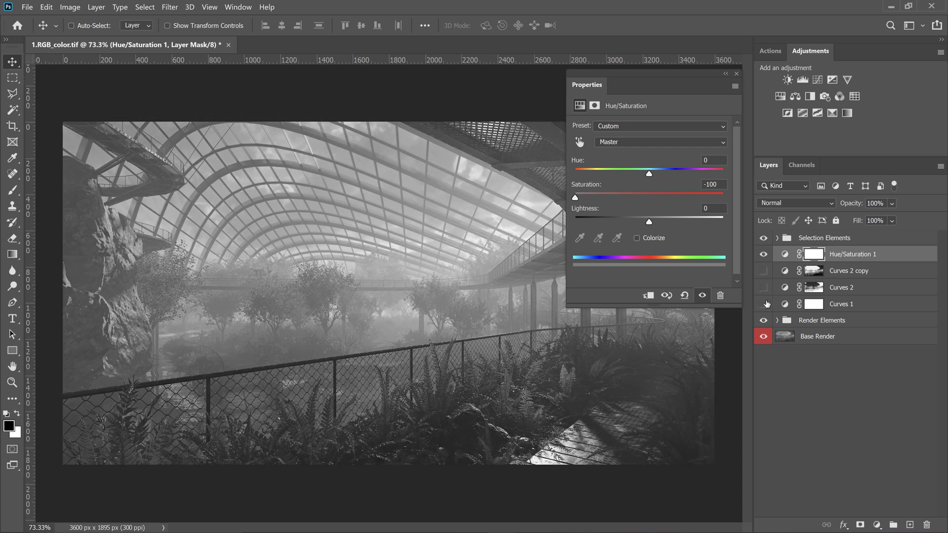
{"action": "left_click", "coordinate": [763, 287]}
{"action": "left_click", "coordinate": [765, 272]}
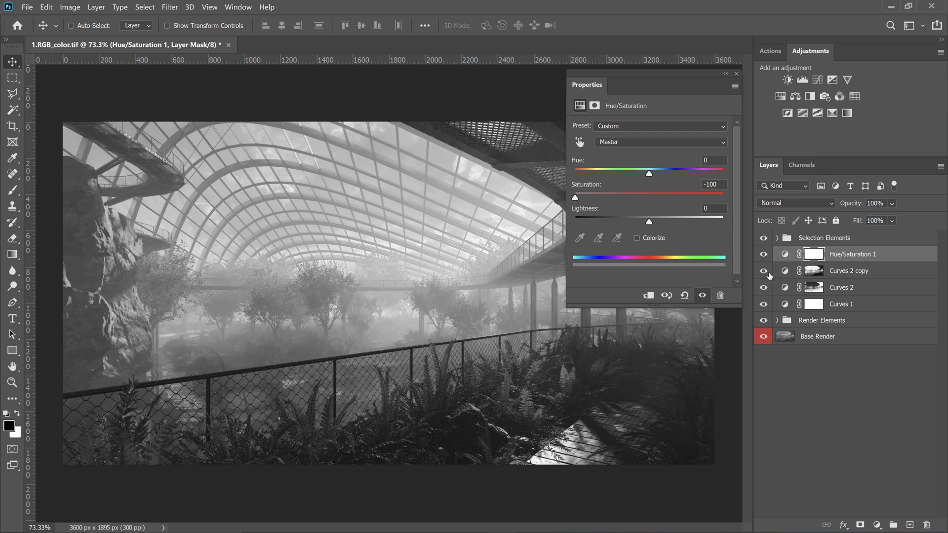
{"action": "mouse_move", "coordinate": [768, 275]}
{"action": "left_mouse_down"}
{"action": "mouse_move", "coordinate": [768, 304]}
{"action": "mouse_move", "coordinate": [764, 271]}
{"action": "left_mouse_up"}
{"action": "left_click", "coordinate": [764, 254]}
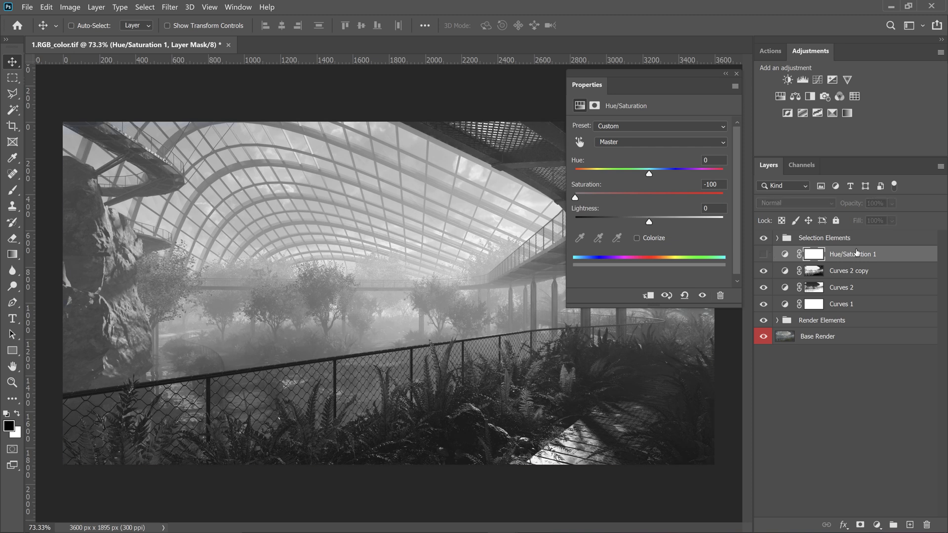
{"action": "key", "text": "Delete"}
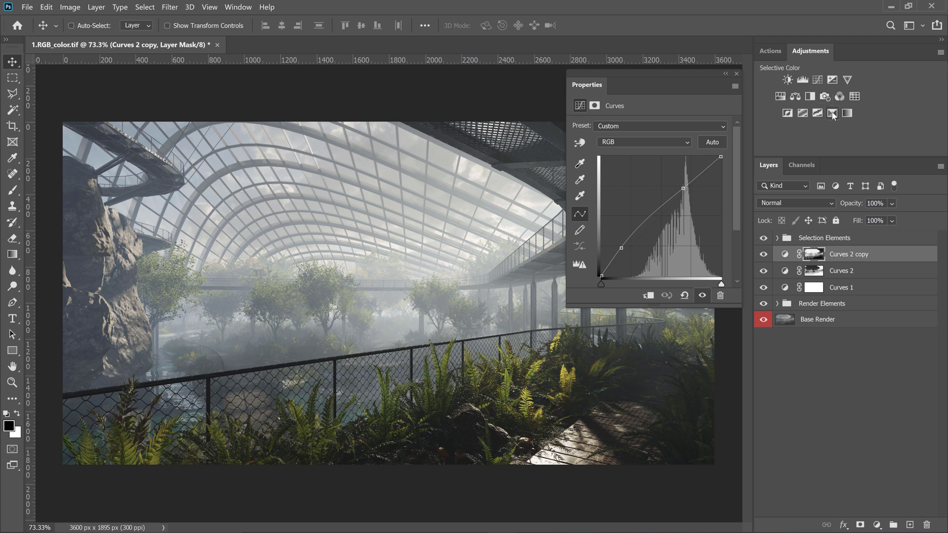
Step: Add Color Lookup 1, preview several LUTs, and settle on LD - Century 1.cube
{"action": "left_click", "coordinate": [854, 99]}
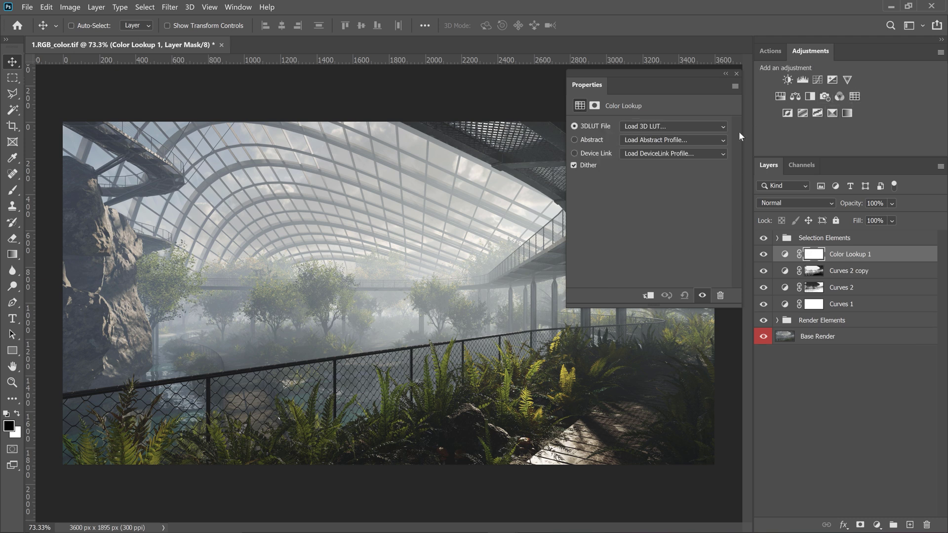
{"action": "left_click", "coordinate": [677, 126]}
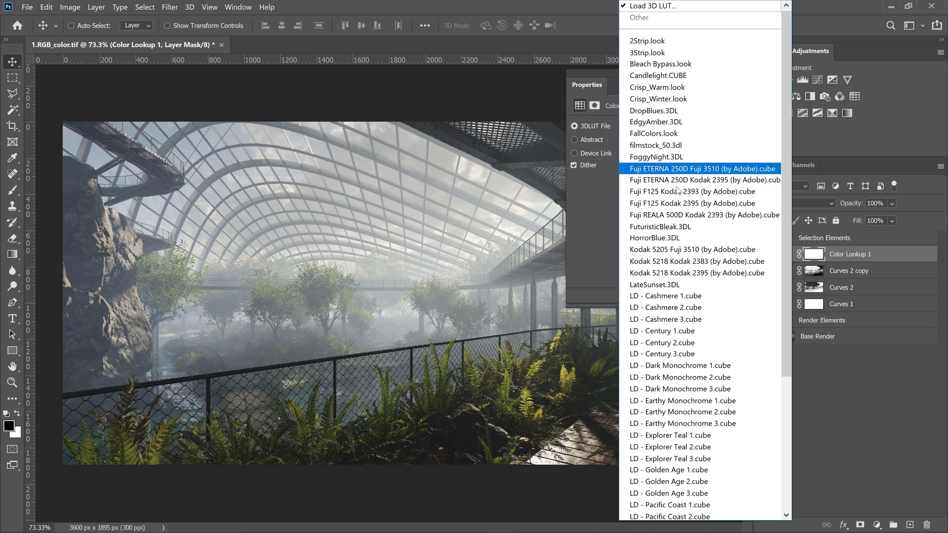
{"action": "left_click", "coordinate": [676, 296]}
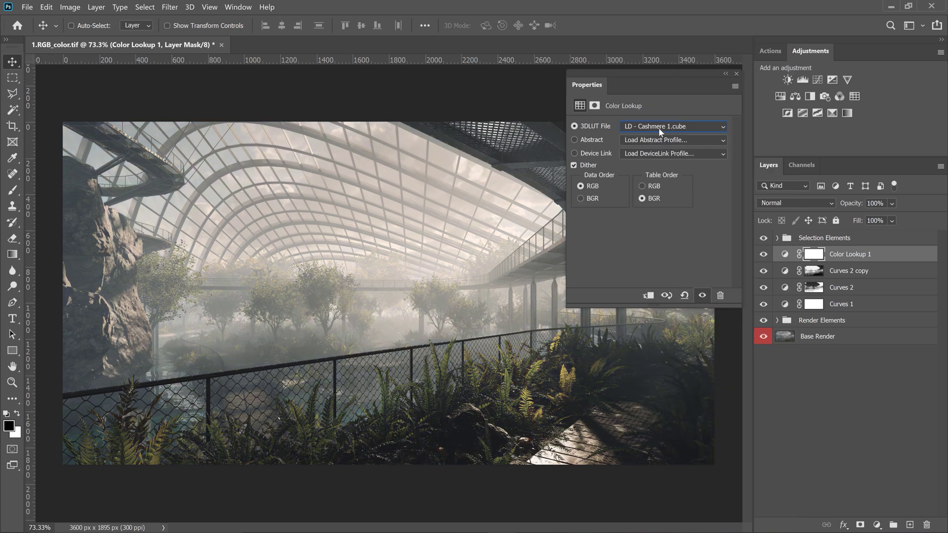
{"action": "key", "text": "Down"}
{"action": "key", "text": "Down"}
{"action": "key", "text": "Down"}
{"action": "key", "text": "Down"}
{"action": "key", "text": "Down"}
{"action": "key", "text": "Down"}
{"action": "key", "text": "Down"}
{"action": "key", "text": "Down"}
{"action": "key", "text": "Down"}
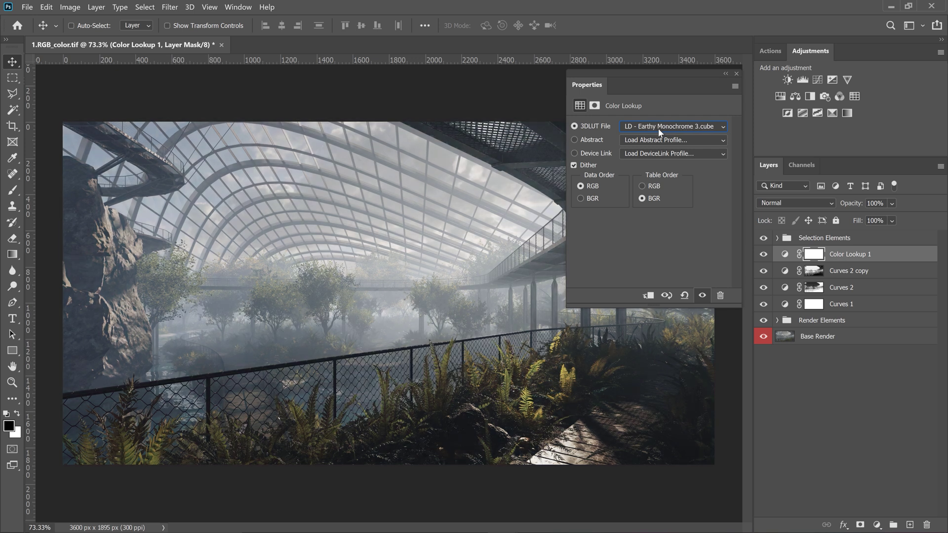
{"action": "key", "text": "Down"}
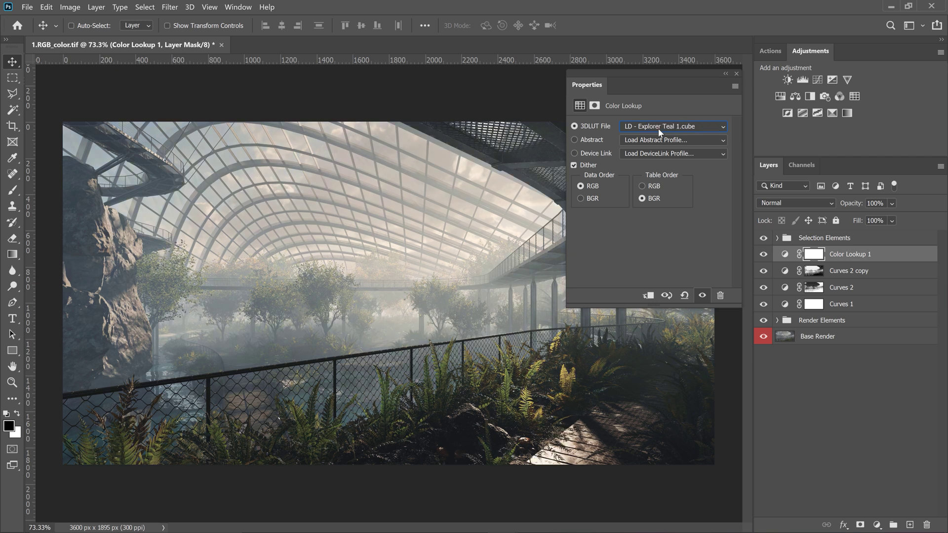
{"action": "key", "text": "Down"}
{"action": "key", "text": "Down"}
{"action": "key", "text": "Down"}
{"action": "key", "text": "Down"}
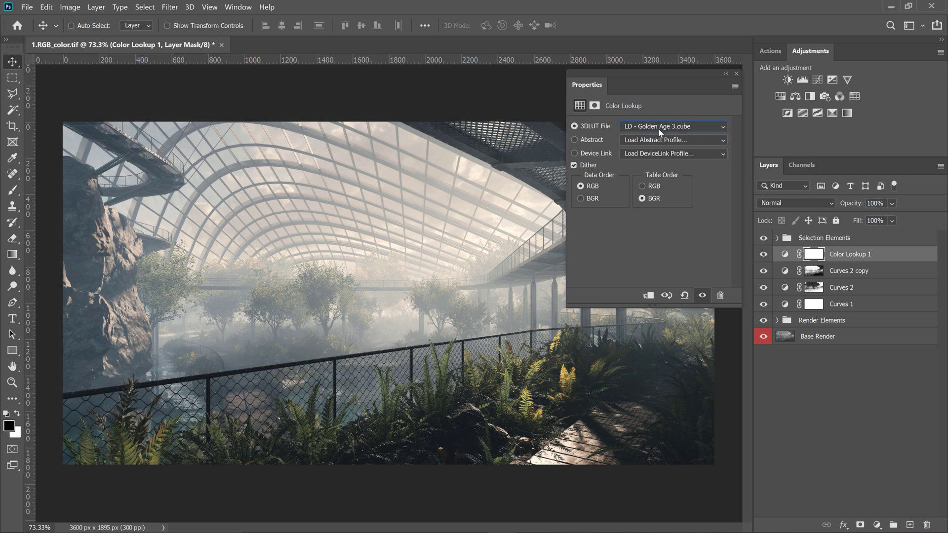
{"action": "key", "text": "Down"}
{"action": "key", "text": "Down"}
{"action": "key", "text": "Down"}
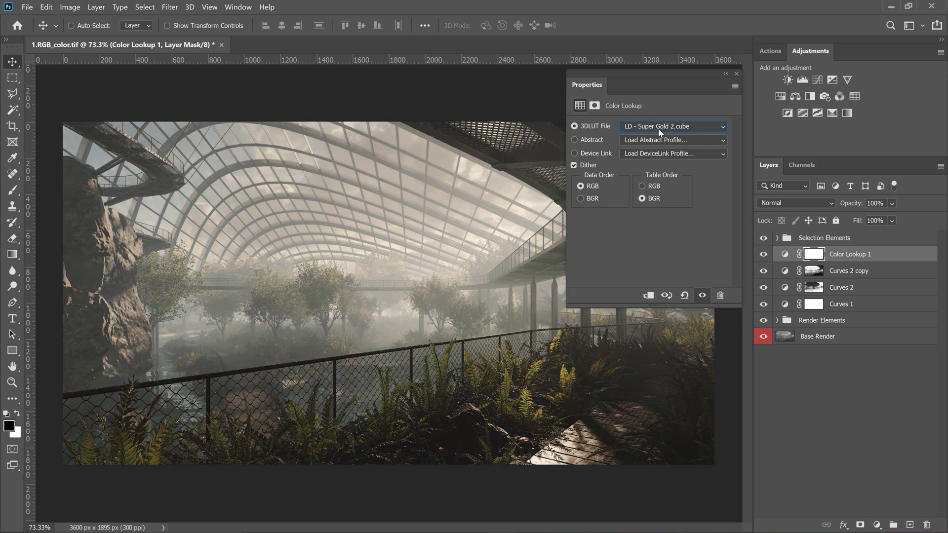
{"action": "key", "text": "Down"}
{"action": "left_click", "coordinate": [659, 129]}
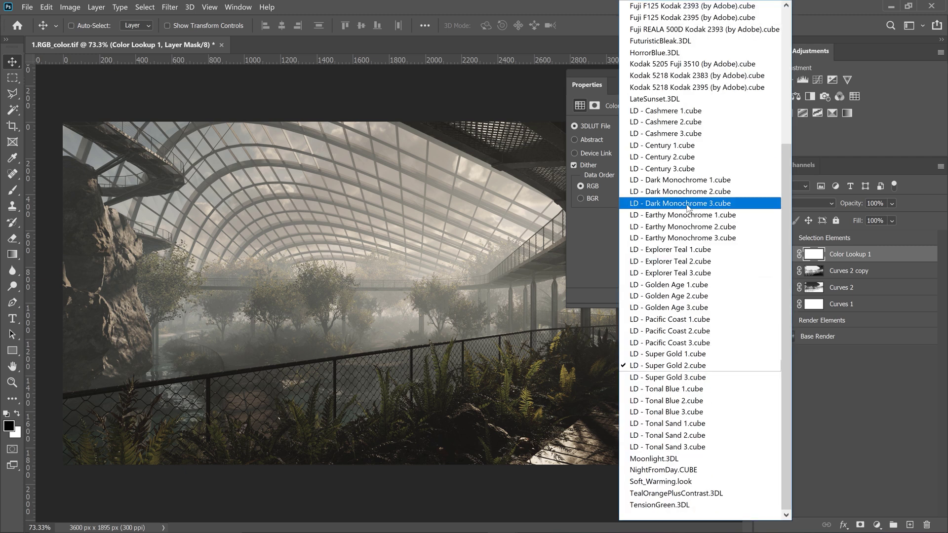
{"action": "left_click", "coordinate": [672, 157]}
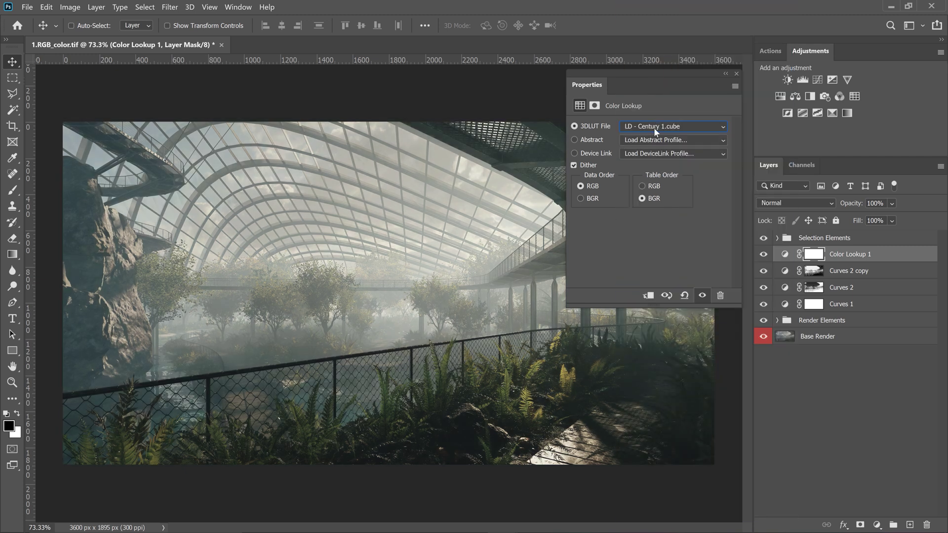
{"action": "left_click", "coordinate": [736, 73]}
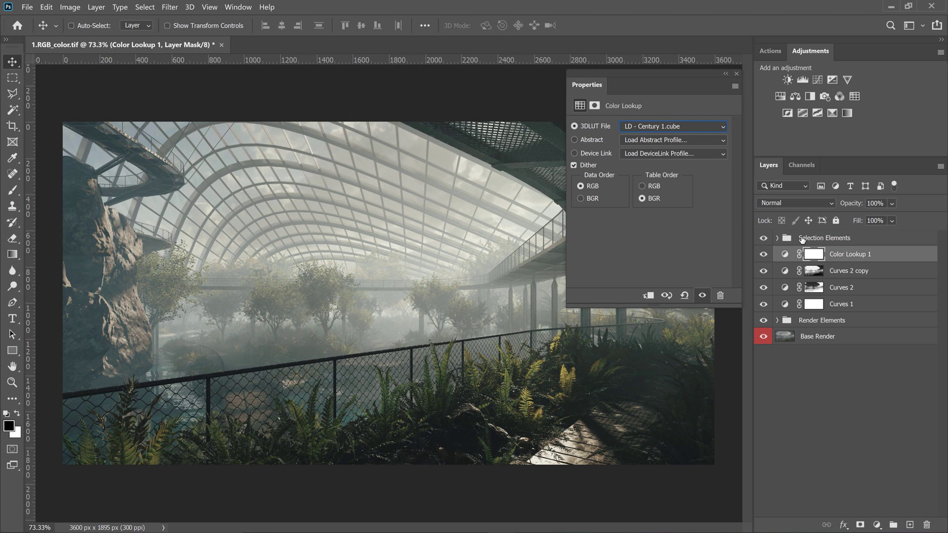
Step: Fade Color Lookup 1 to about 29% opacity after comparing it on and off
{"action": "left_click", "coordinate": [766, 254]}
{"action": "left_click", "coordinate": [765, 254]}
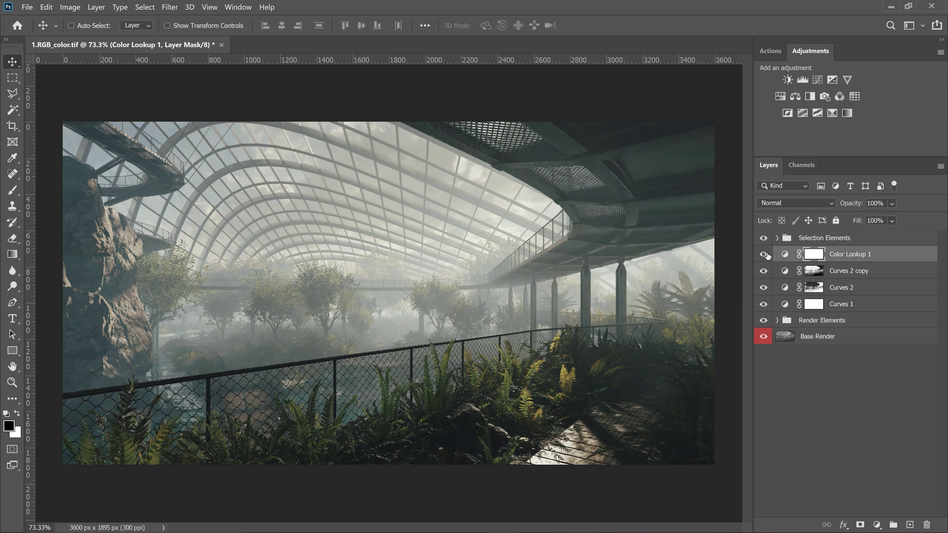
{"action": "left_click", "coordinate": [891, 203]}
{"action": "left_click_drag", "start_coordinate": [876, 218], "coordinate": [890, 220]}
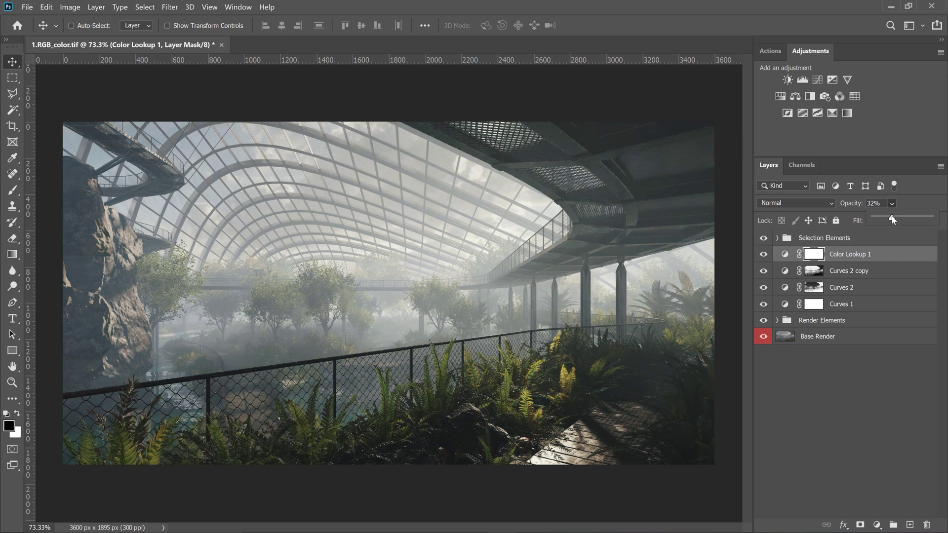
{"action": "left_click", "coordinate": [765, 255]}
Step: Add Color Lookup 2 using the LD - Explorer Teal 3.cube LUT
{"action": "left_click", "coordinate": [855, 97]}
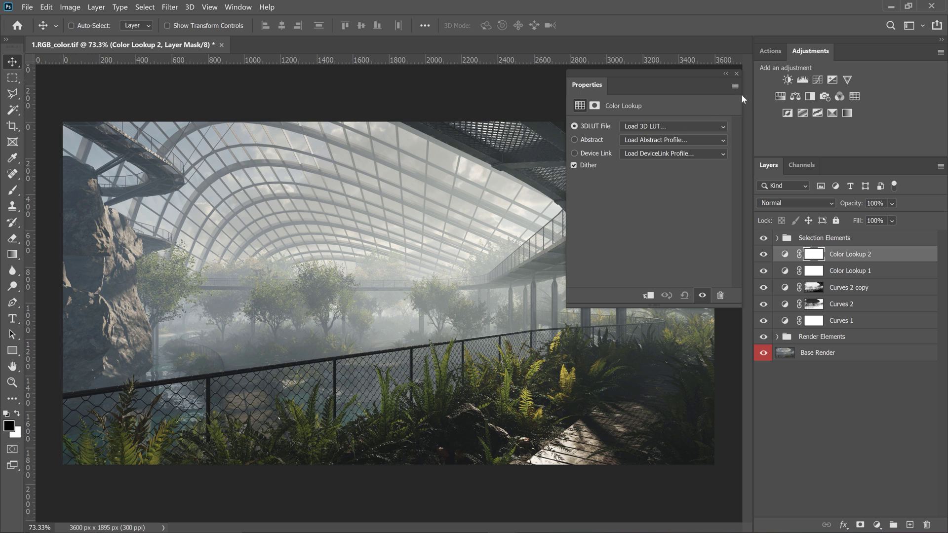
{"action": "left_click", "coordinate": [685, 126]}
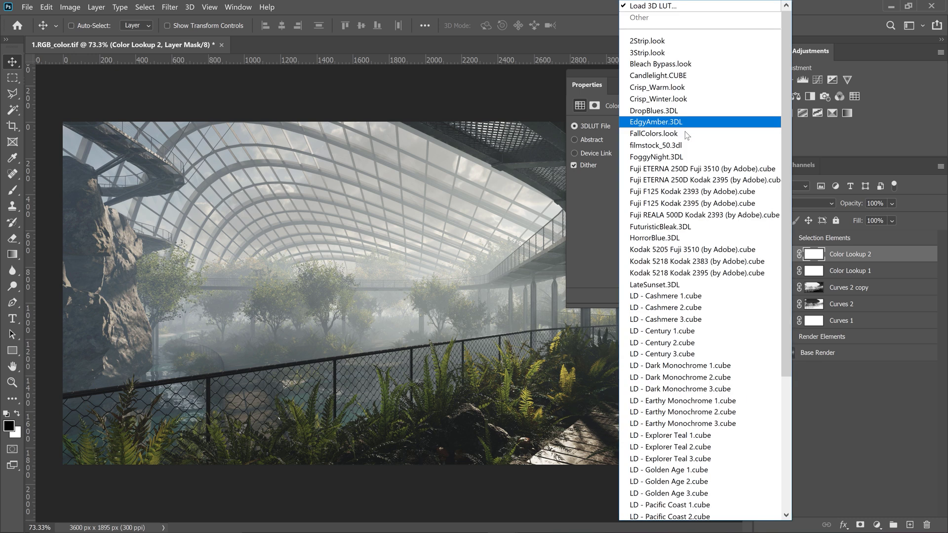
{"action": "left_click", "coordinate": [681, 436]}
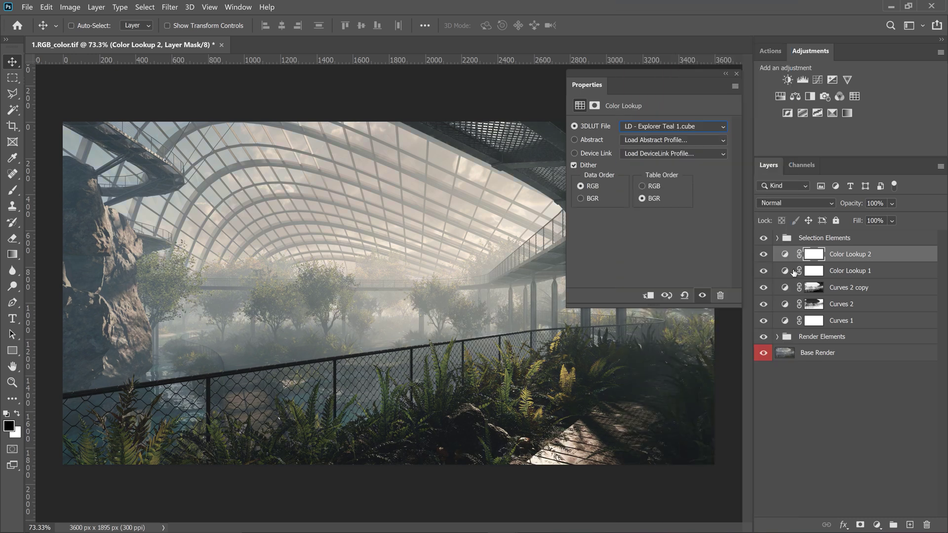
{"action": "scroll", "coordinate": [657, 128], "scroll_direction": "down", "scroll_amount": 1}
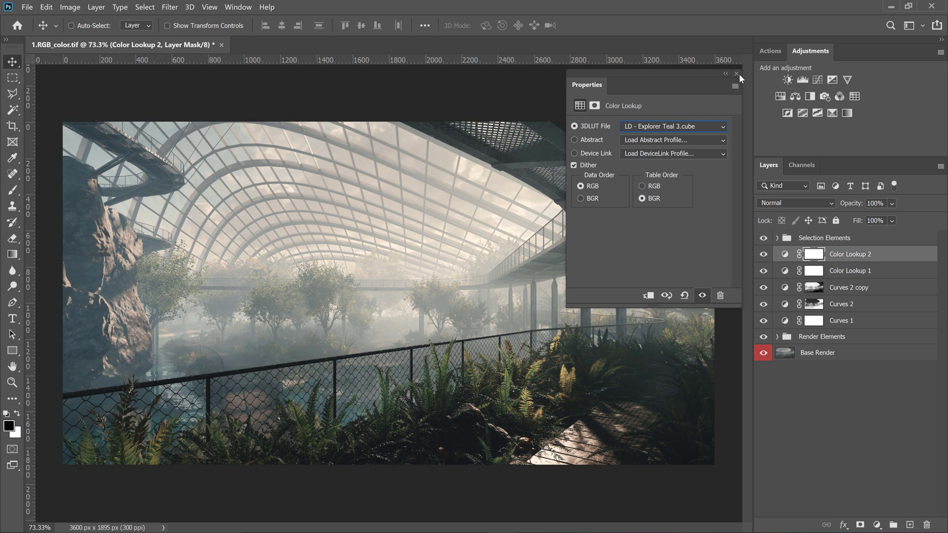
{"action": "left_click", "coordinate": [736, 73]}
Step: Set Color Lookup 2 to 33% opacity, compare it, and add a Selective Color layer
{"action": "left_click", "coordinate": [764, 255]}
{"action": "left_click", "coordinate": [764, 254]}
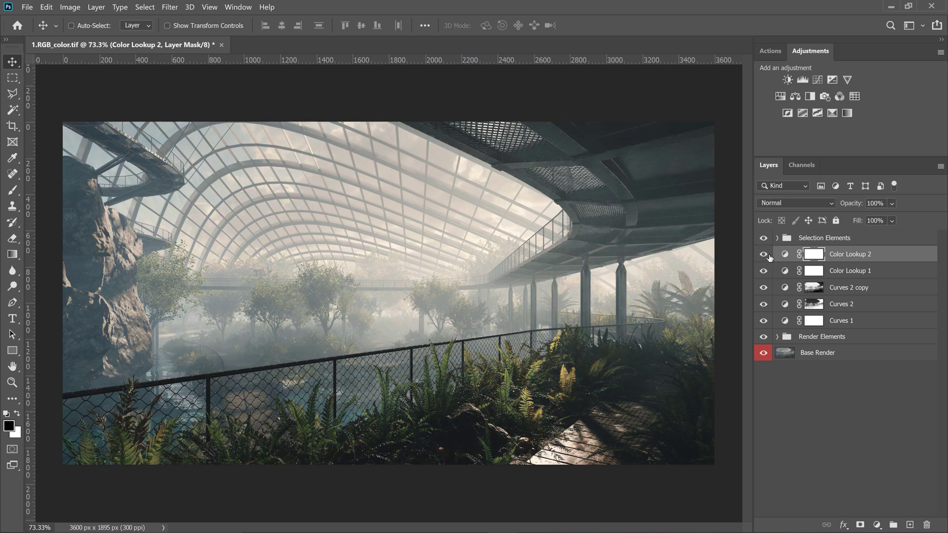
{"action": "left_click", "coordinate": [891, 203]}
{"action": "left_click", "coordinate": [882, 217]}
{"action": "left_click_drag", "start_coordinate": [882, 218], "coordinate": [893, 218]}
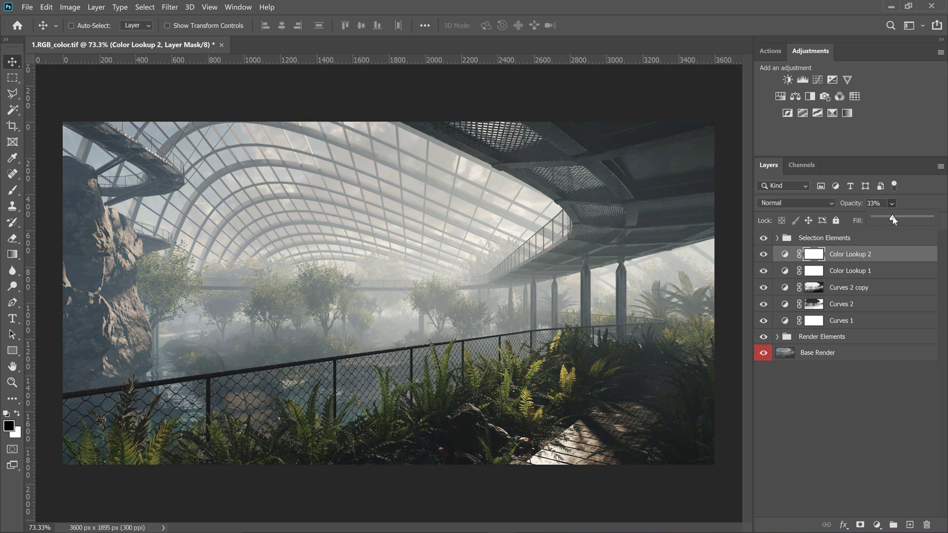
{"action": "left_click", "coordinate": [765, 256]}
{"action": "left_click", "coordinate": [763, 254]}
{"action": "left_click", "coordinate": [764, 254]}
{"action": "left_click", "coordinate": [832, 113]}
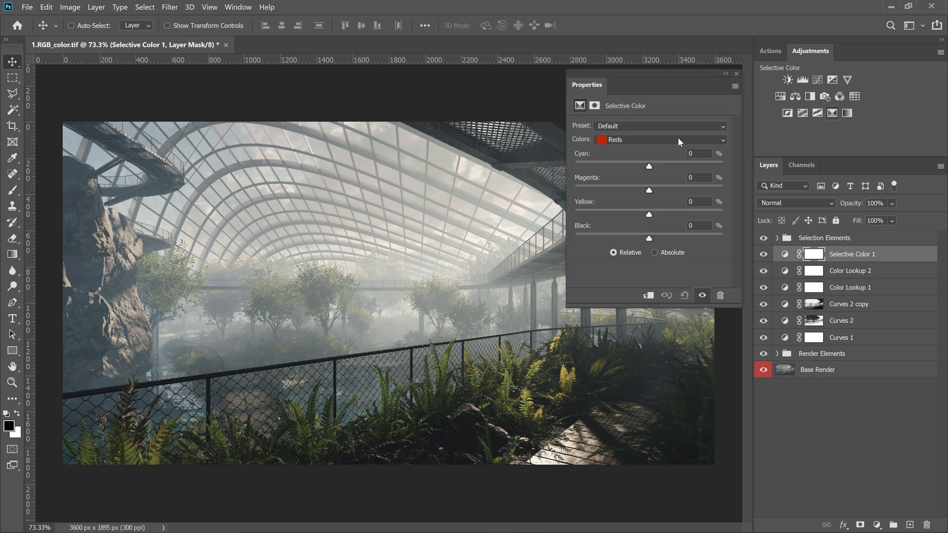
Step: In Selective Color 1's Yellows range, set Cyan to -13 and leave Yellow at 0
{"action": "left_click", "coordinate": [671, 140]}
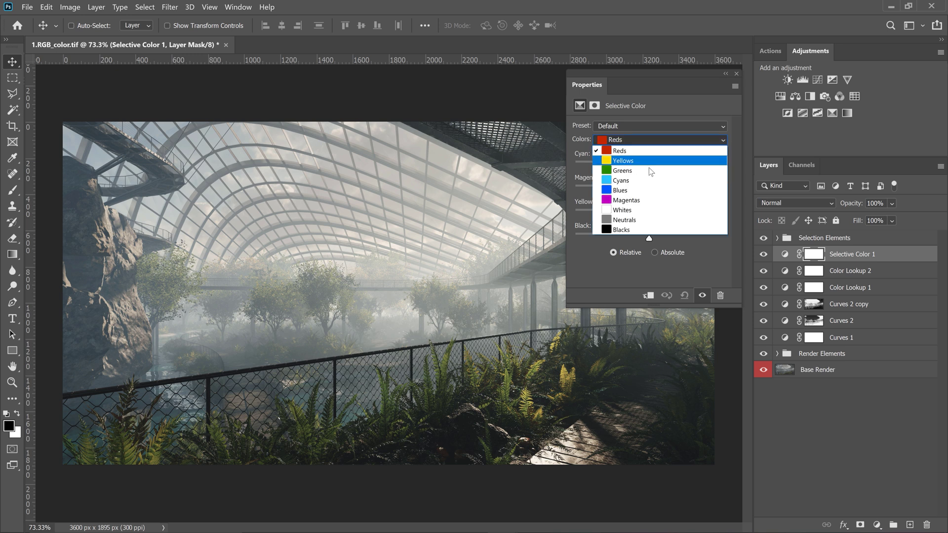
{"action": "left_click", "coordinate": [647, 165]}
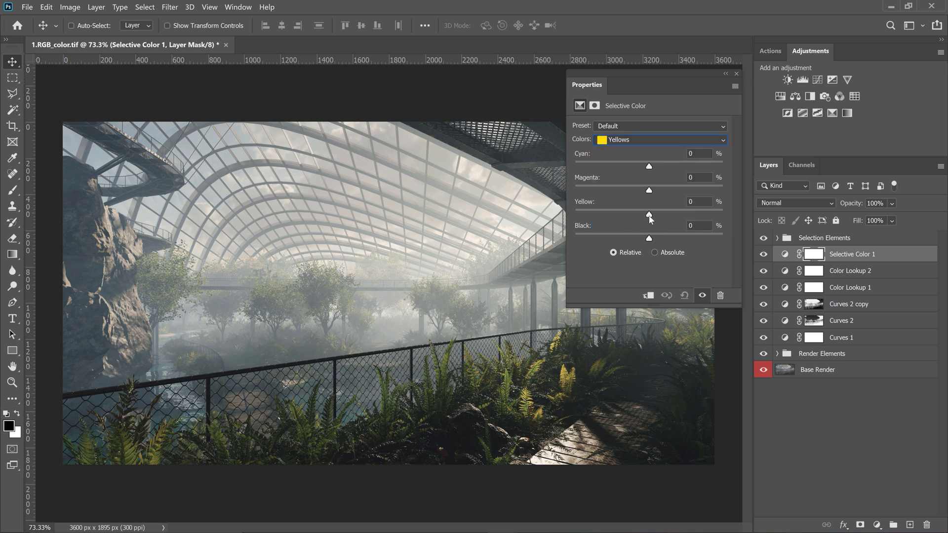
{"action": "left_click_drag", "start_coordinate": [649, 214], "coordinate": [650, 215]}
{"action": "left_click_drag", "start_coordinate": [722, 212], "coordinate": [760, 158]}
{"action": "left_click_drag", "start_coordinate": [662, 159], "coordinate": [635, 159]}
{"action": "left_click_drag", "start_coordinate": [637, 163], "coordinate": [640, 164]}
{"action": "left_click_drag", "start_coordinate": [672, 215], "coordinate": [642, 234]}
Step: Shift the Greens to Cyan +17, Magenta +20, Yellow -11, compare, then add Hue/Saturation
{"action": "left_click", "coordinate": [662, 137]}
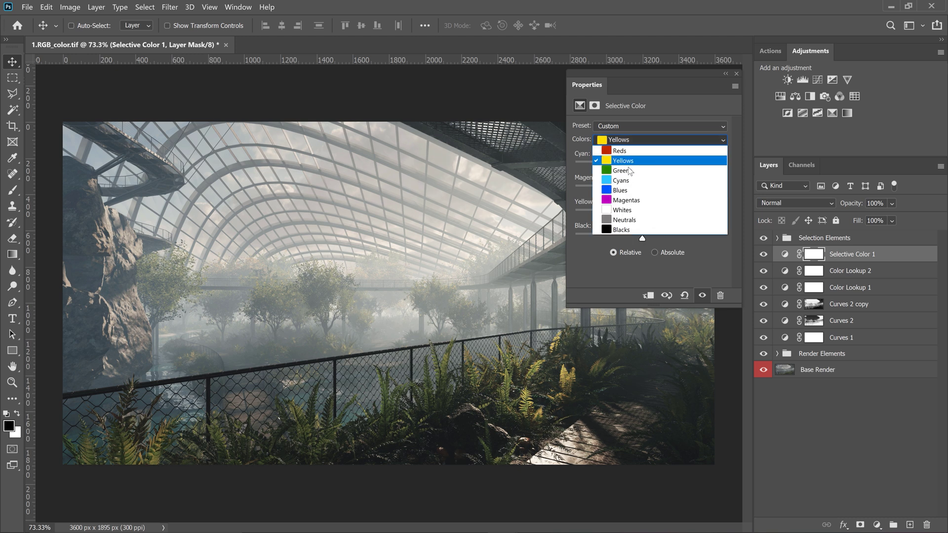
{"action": "left_click", "coordinate": [628, 170]}
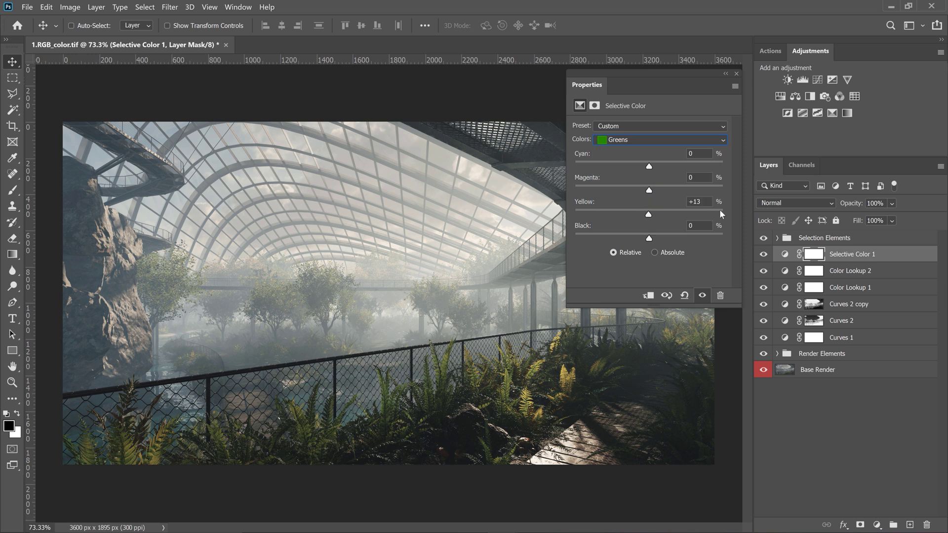
{"action": "left_click_drag", "start_coordinate": [648, 214], "coordinate": [625, 212]}
{"action": "left_click_drag", "start_coordinate": [684, 190], "coordinate": [672, 166]}
{"action": "left_click", "coordinate": [736, 74]}
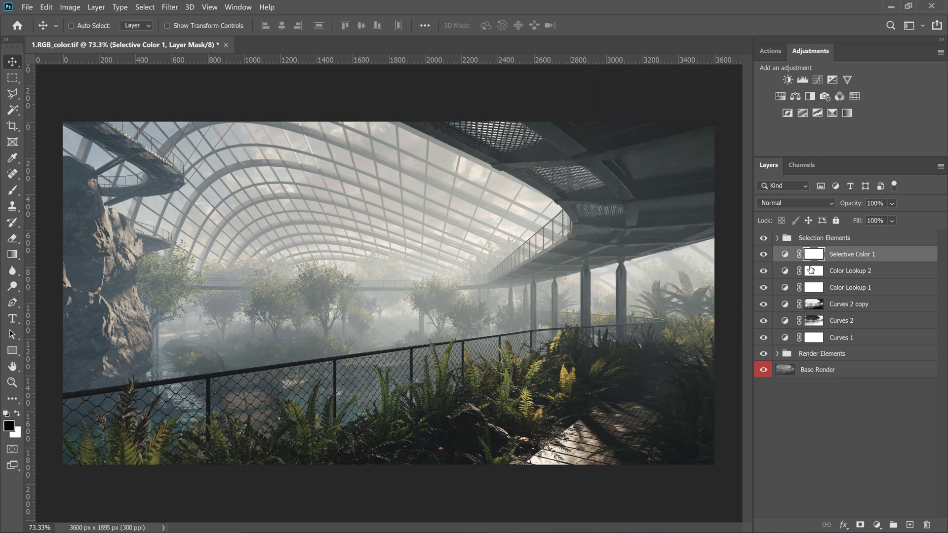
{"action": "left_click", "coordinate": [764, 255]}
{"action": "left_click", "coordinate": [764, 255]}
{"action": "left_click", "coordinate": [778, 97]}
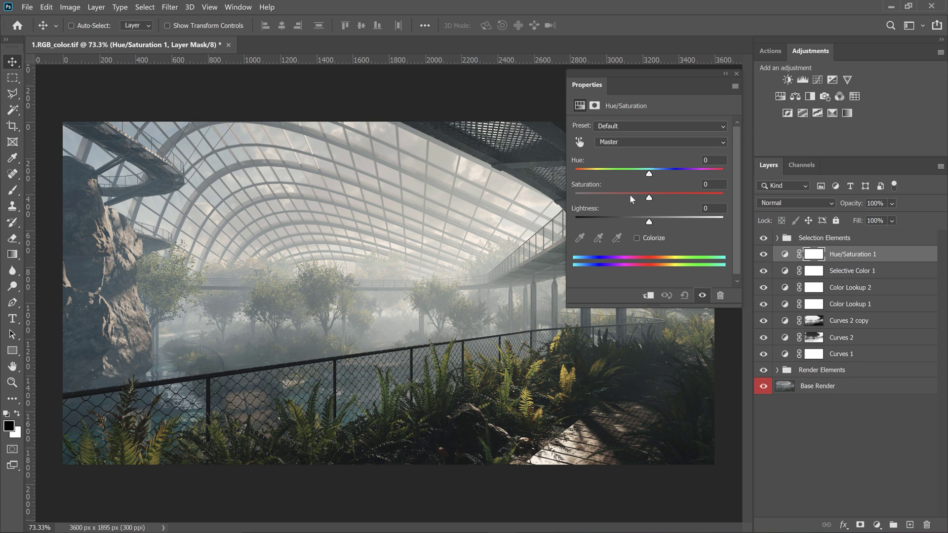
Step: Raise Master saturation to +43, then boost Yellows saturation and Cyans saturation to +24
{"action": "mouse_move", "coordinate": [630, 195]}
{"action": "left_mouse_down"}
{"action": "mouse_move", "coordinate": [562, 194]}
{"action": "mouse_move", "coordinate": [681, 193]}
{"action": "mouse_move", "coordinate": [643, 197]}
{"action": "left_mouse_up"}
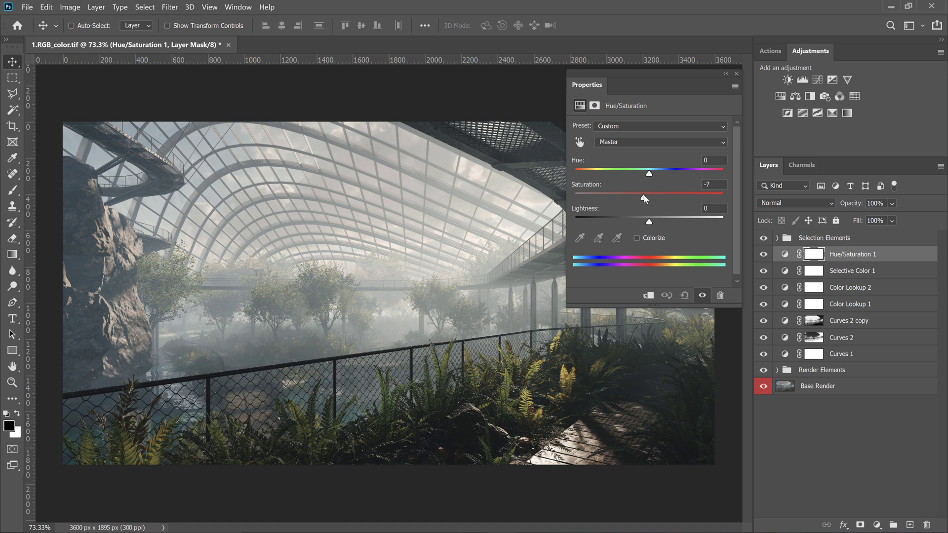
{"action": "left_click", "coordinate": [639, 146]}
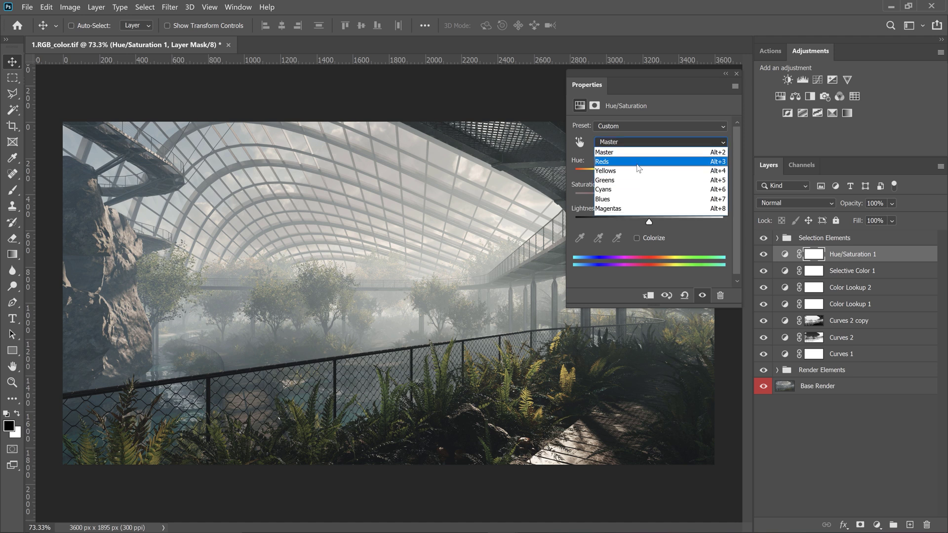
{"action": "left_click", "coordinate": [638, 171]}
{"action": "left_click_drag", "start_coordinate": [665, 195], "coordinate": [659, 196]}
{"action": "left_click", "coordinate": [644, 146]}
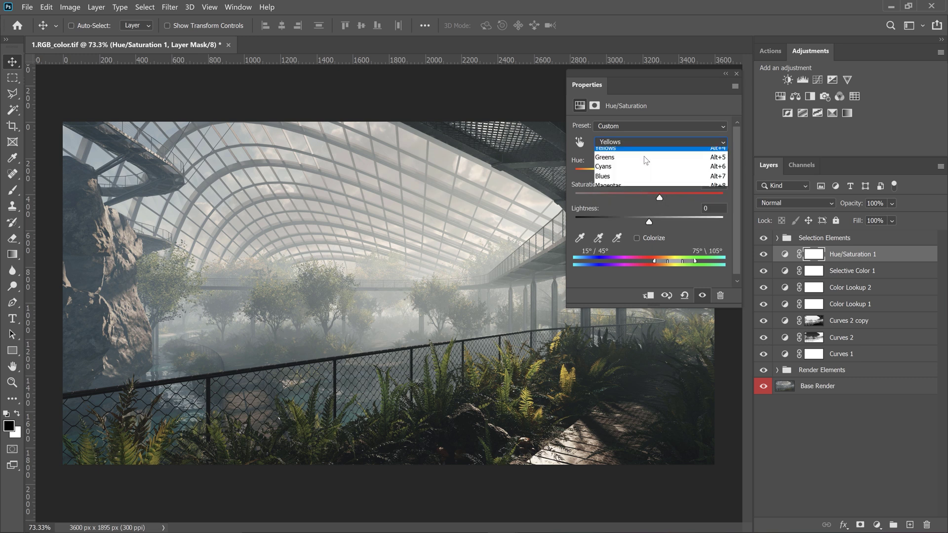
{"action": "left_click", "coordinate": [642, 189]}
{"action": "mouse_move", "coordinate": [656, 197]}
{"action": "left_mouse_down"}
{"action": "mouse_move", "coordinate": [736, 191]}
{"action": "mouse_move", "coordinate": [668, 197]}
{"action": "left_mouse_up"}
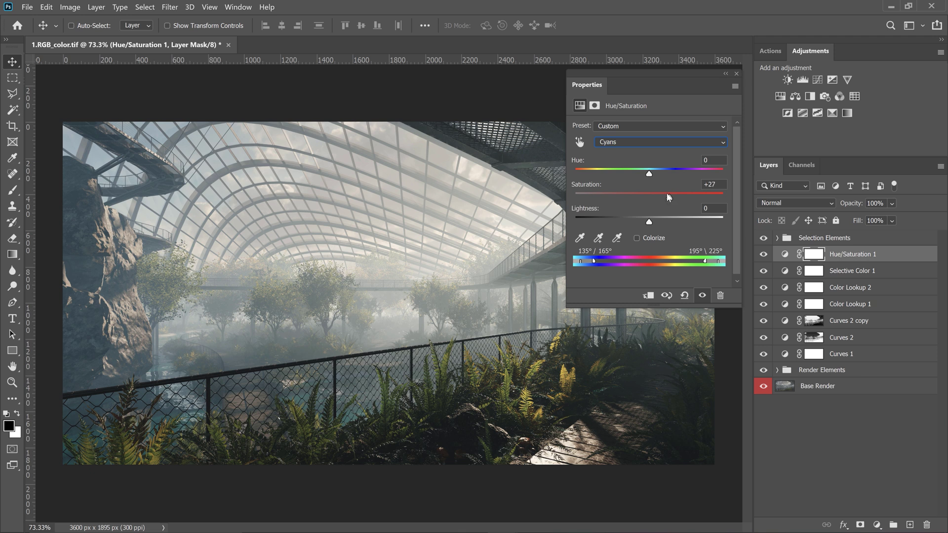
Step: Compare Hue/Saturation 1 on and off, then select all adjustment layers down to Curves 1
{"action": "left_click", "coordinate": [736, 73]}
{"action": "left_click", "coordinate": [764, 254]}
{"action": "left_click", "coordinate": [764, 253]}
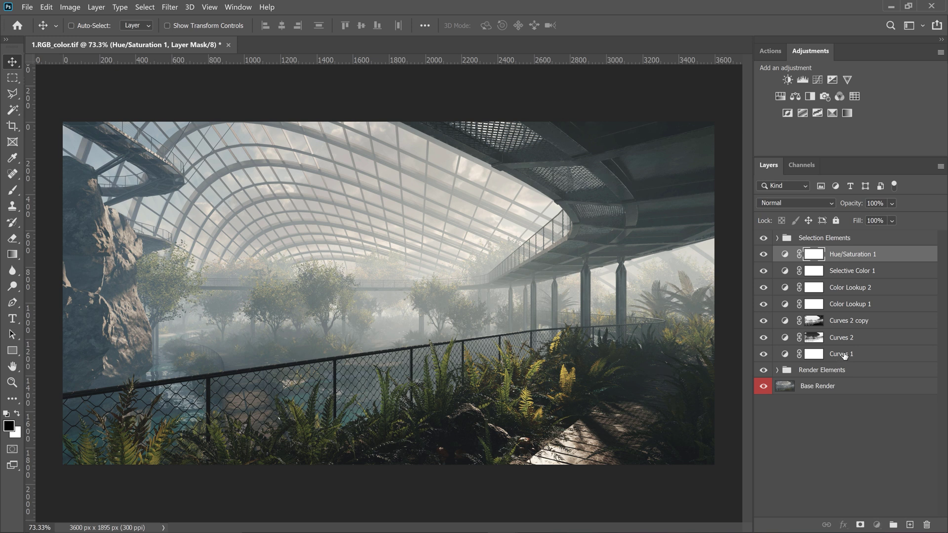
{"action": "left_click", "coordinate": [841, 354], "text": "shift"}
Step: Group the adjustments into Group 1, compare it on/off, and convert Base Render to a smart object
{"action": "key", "text": "ctrl+g"}
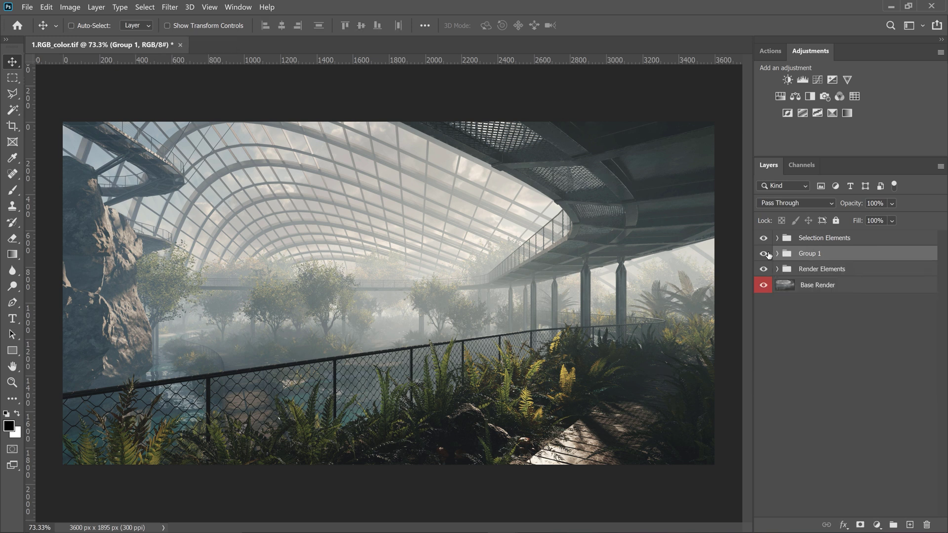
{"action": "left_click", "coordinate": [764, 253]}
{"action": "left_click", "coordinate": [766, 254]}
{"action": "left_click", "coordinate": [765, 253]}
{"action": "left_click", "coordinate": [765, 254]}
{"action": "left_click", "coordinate": [765, 254]}
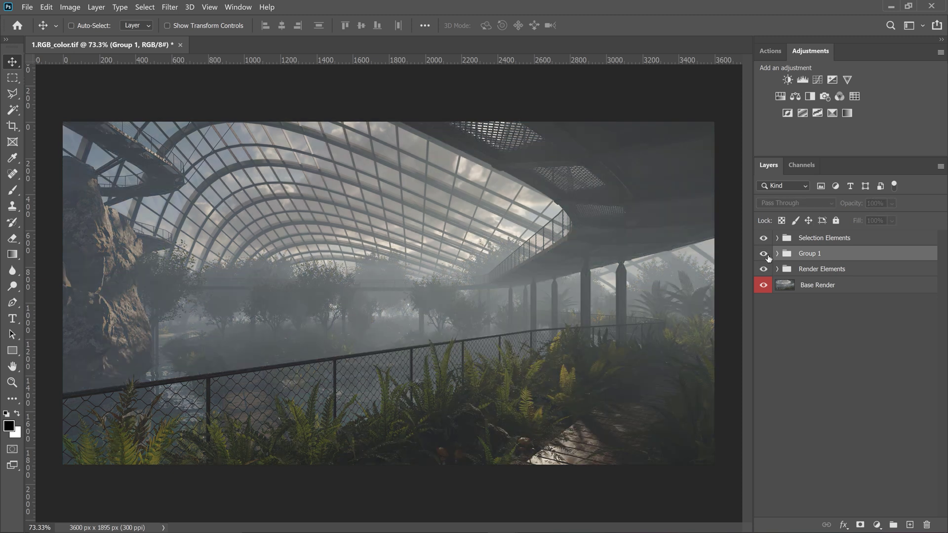
{"action": "left_click", "coordinate": [768, 257]}
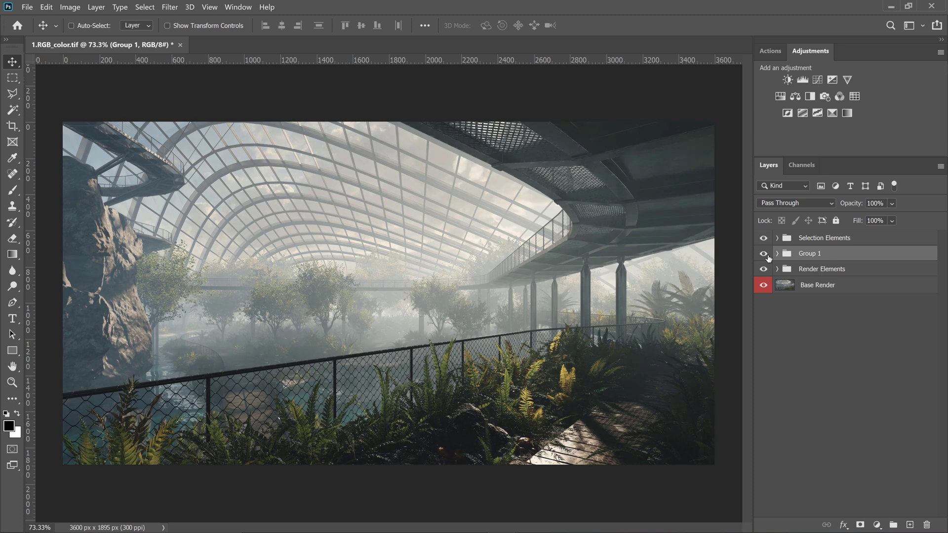
{"action": "right_click", "coordinate": [815, 287]}
{"action": "left_click", "coordinate": [715, 180]}
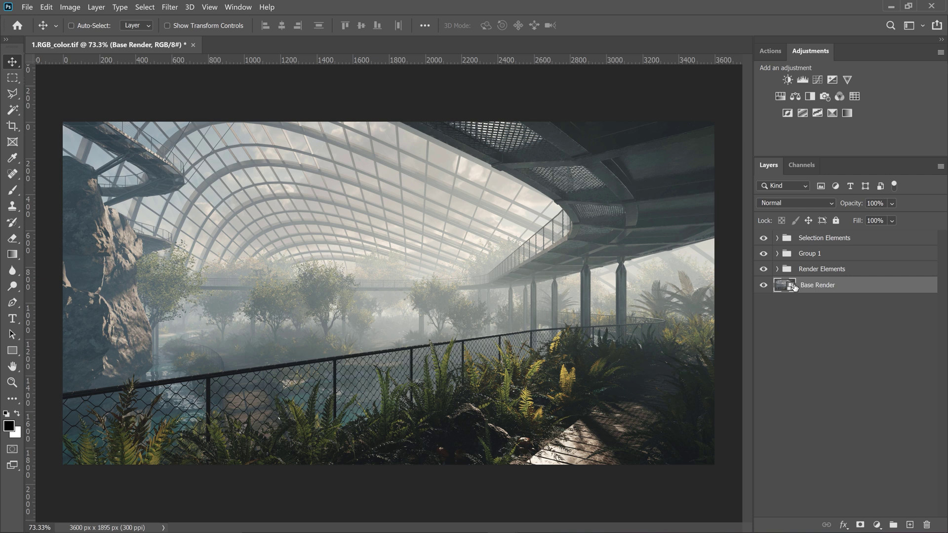
Step: Apply an Unsharp Mask smart filter to Base Render with Amount 15% and Radius 90 pixels
{"action": "left_click", "coordinate": [168, 7]}
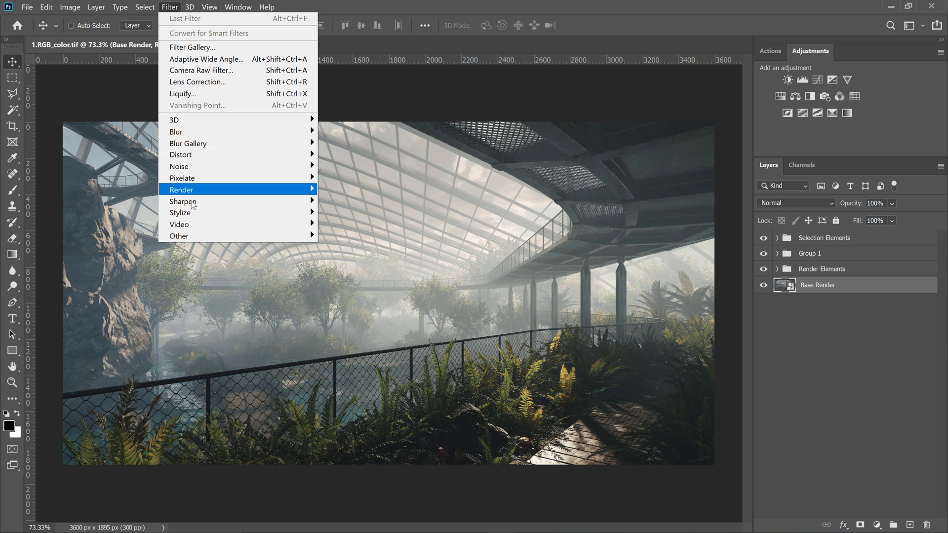
{"action": "mouse_move", "coordinate": [193, 203]}
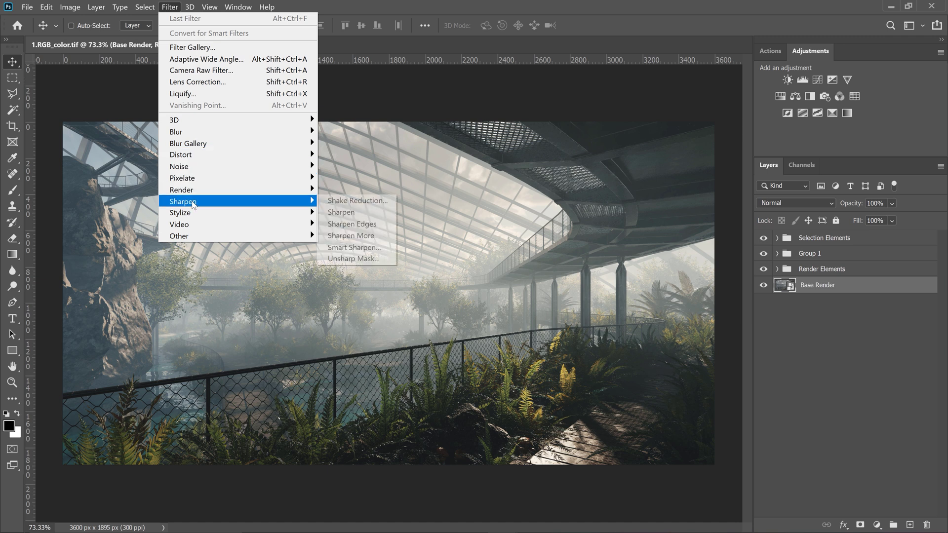
{"action": "left_click", "coordinate": [353, 259]}
{"action": "left_click_drag", "start_coordinate": [440, 79], "coordinate": [747, 75]}
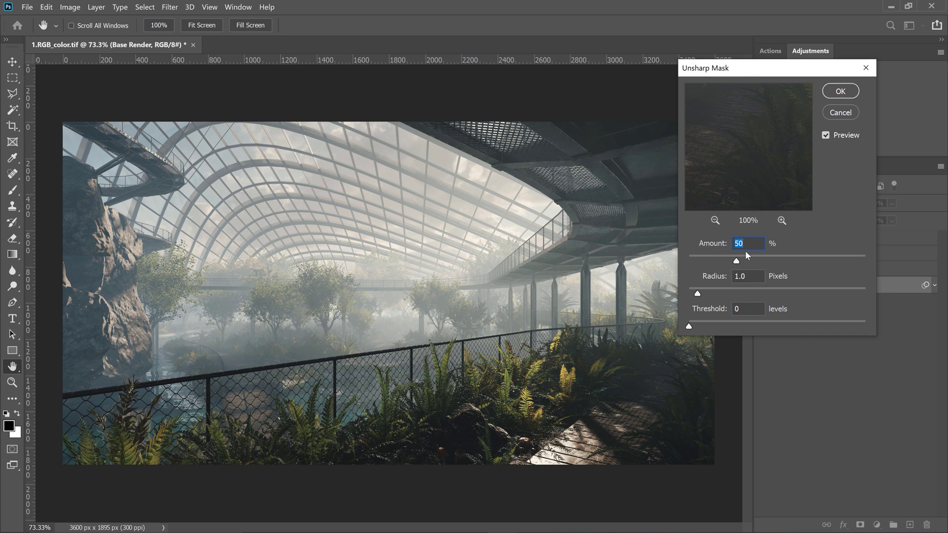
{"action": "type", "text": "15"}
{"action": "key", "text": "Tab"}
{"action": "type", "text": "90"}
{"action": "left_click", "coordinate": [841, 91]}
{"action": "left_click", "coordinate": [816, 254]}
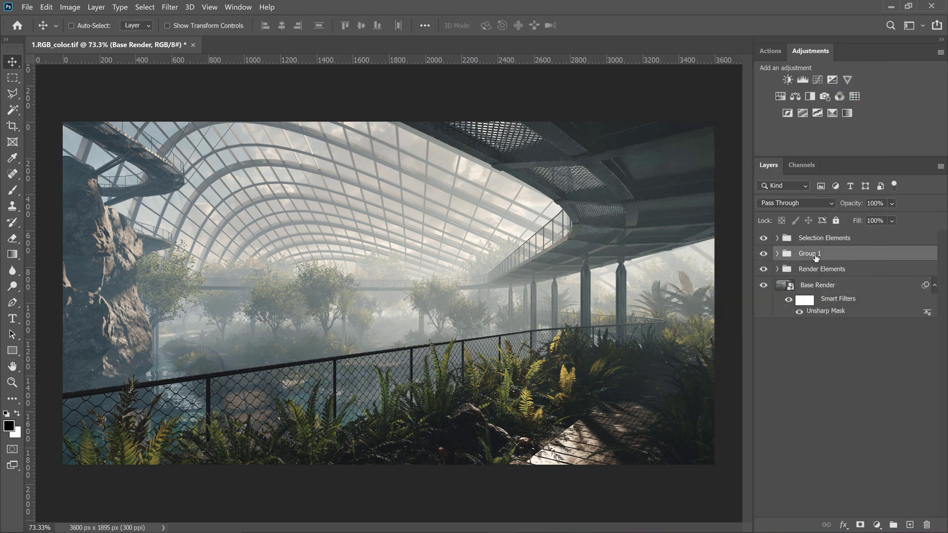
Step: Select the whole image and scale the selection down evenly around the centre
{"action": "key", "text": "ctrl"}
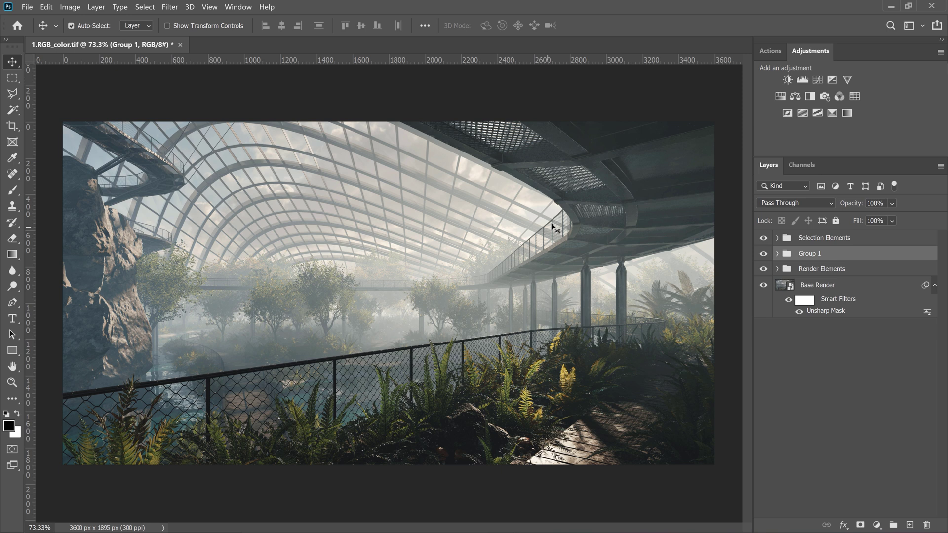
{"action": "key", "text": "ctrl+a"}
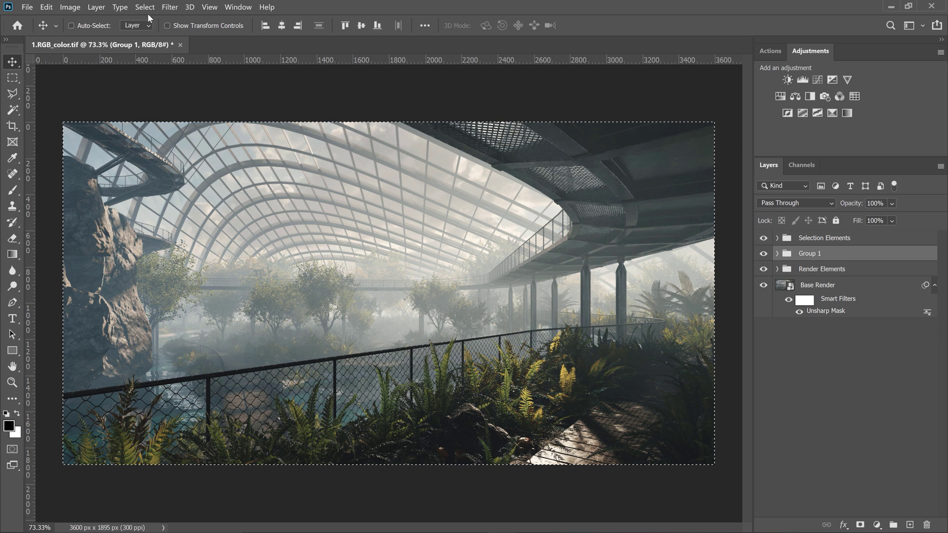
{"action": "left_click", "coordinate": [145, 7]}
{"action": "left_click", "coordinate": [175, 206]}
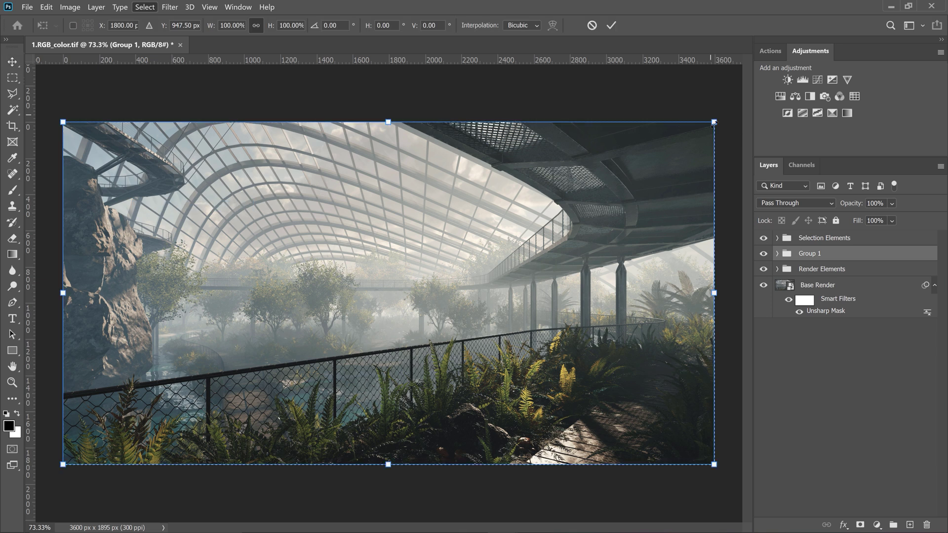
{"action": "left_click_drag", "start_coordinate": [695, 138], "coordinate": [635, 171]}
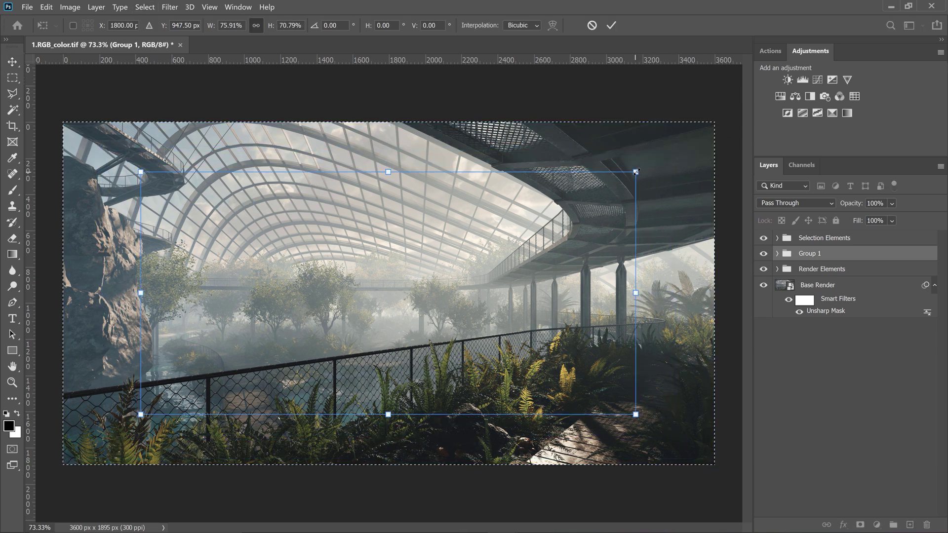
{"action": "key", "text": "Return"}
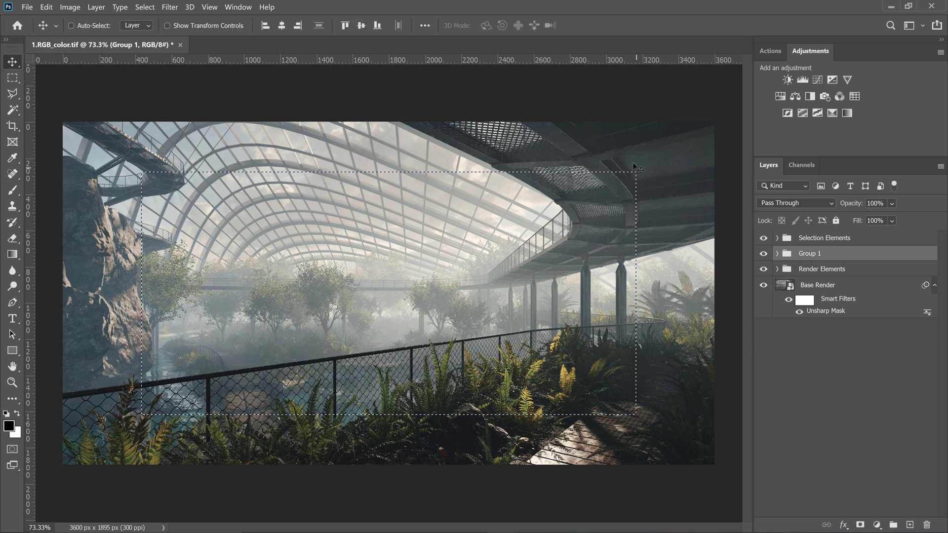
Step: Feather the selection by 300 pixels and add a Curves adjustment masked to it
{"action": "key", "text": "shift+F6"}
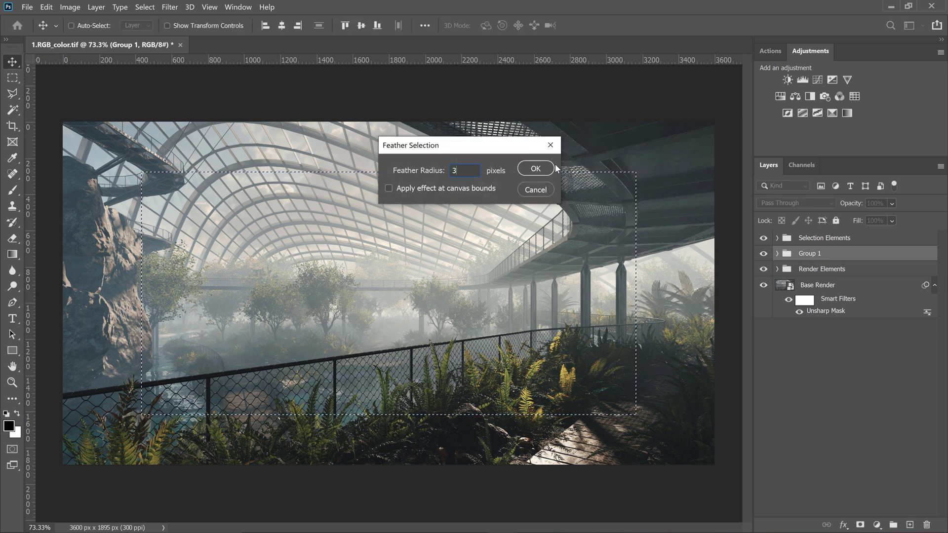
{"action": "type", "text": "300"}
{"action": "left_click", "coordinate": [553, 168]}
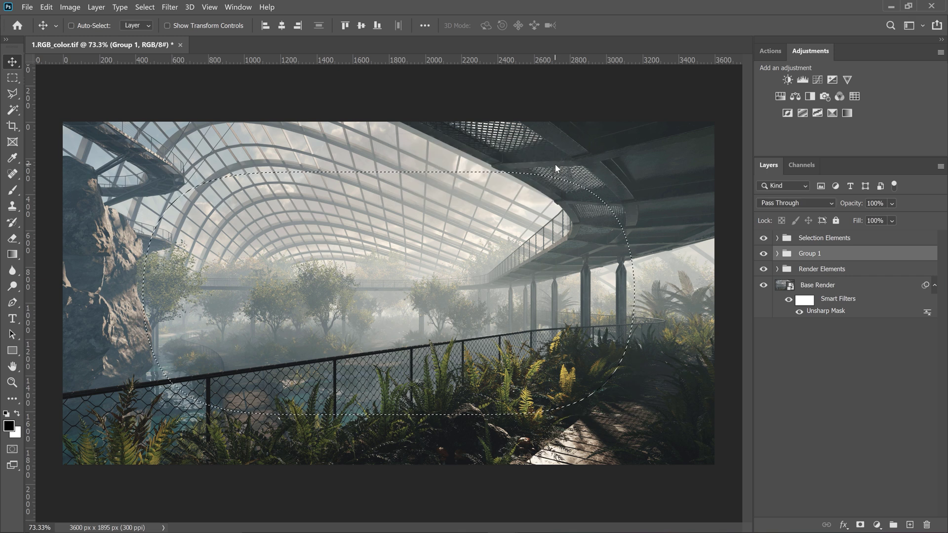
{"action": "left_click", "coordinate": [817, 80]}
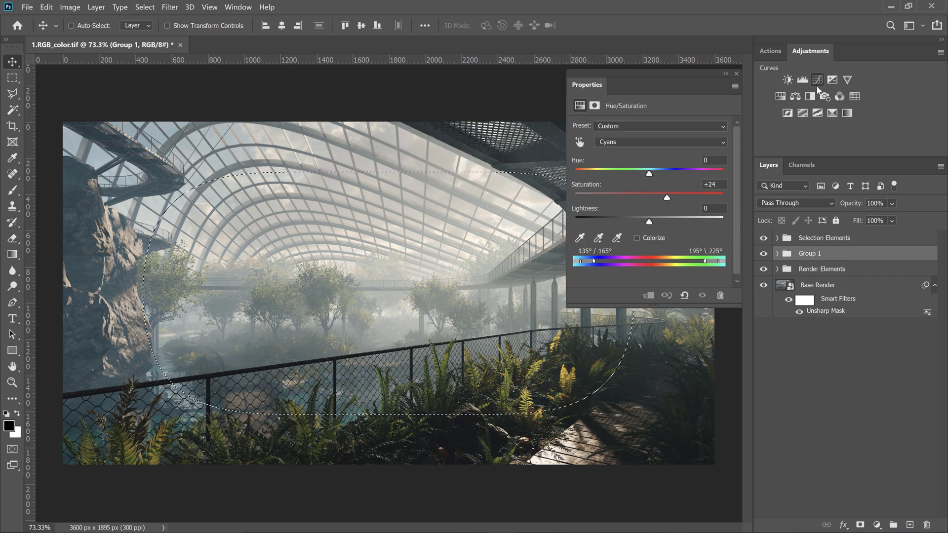
Step: Raise the Curves 3 midtones, duplicate it, invert the copy's mask and lower its curve
{"action": "left_click", "coordinate": [651, 221]}
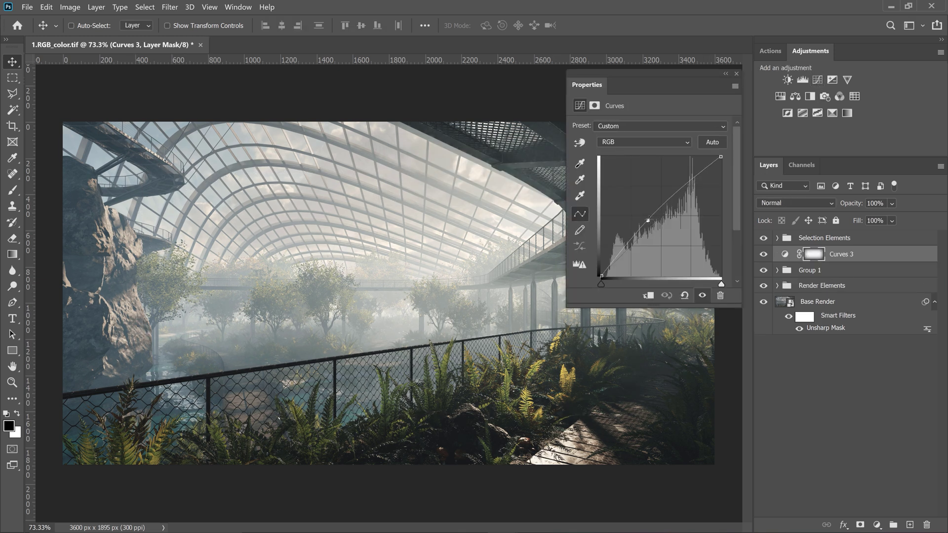
{"action": "left_click_drag", "start_coordinate": [651, 220], "coordinate": [652, 219]}
{"action": "key", "text": "ctrl+j"}
{"action": "key", "text": "ctrl+i"}
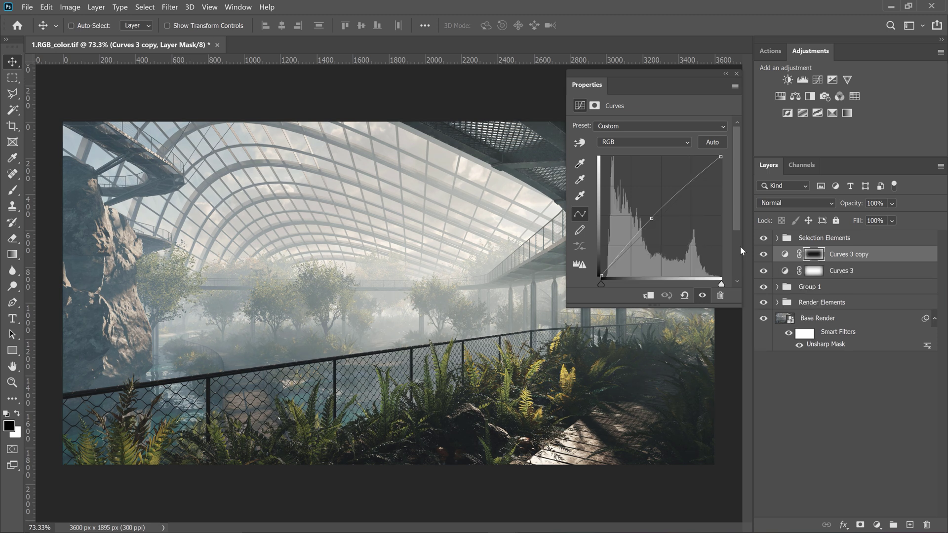
{"action": "left_click", "coordinate": [652, 219]}
{"action": "left_click_drag", "start_coordinate": [656, 224], "coordinate": [658, 225]}
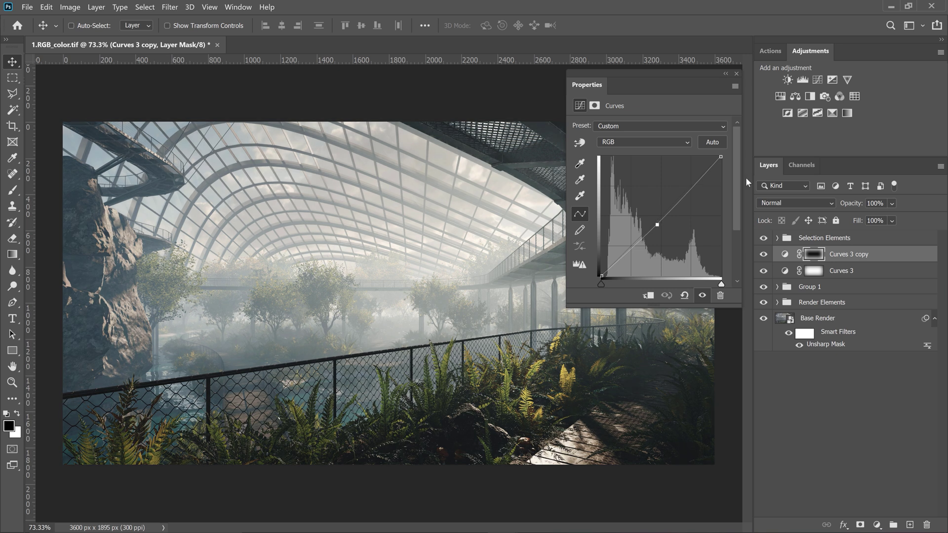
{"action": "left_click", "coordinate": [736, 73]}
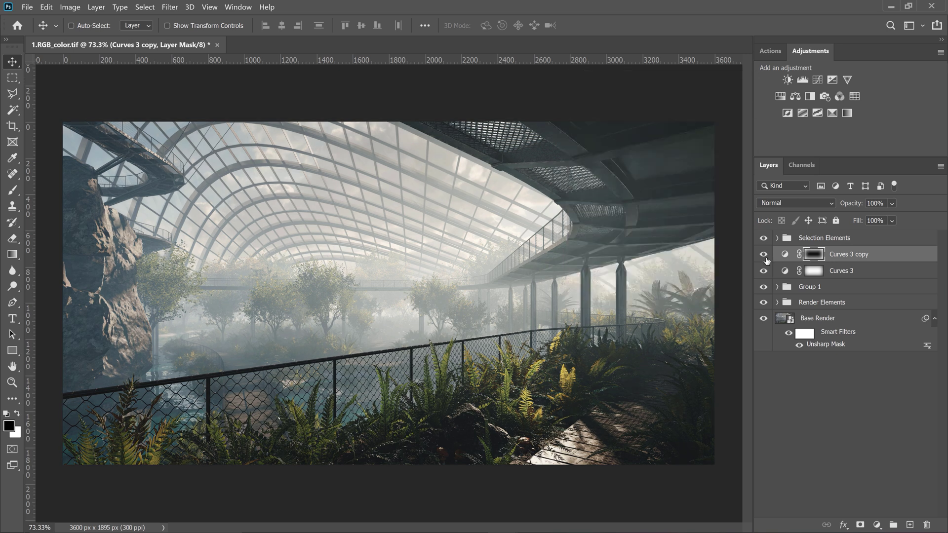
Step: Compare the vignette by toggling both Curves layers and previewing their masks
{"action": "left_click", "coordinate": [763, 253]}
{"action": "left_click", "coordinate": [763, 254]}
{"action": "left_click", "coordinate": [814, 254]}
{"action": "left_click", "coordinate": [814, 253], "text": "alt"}
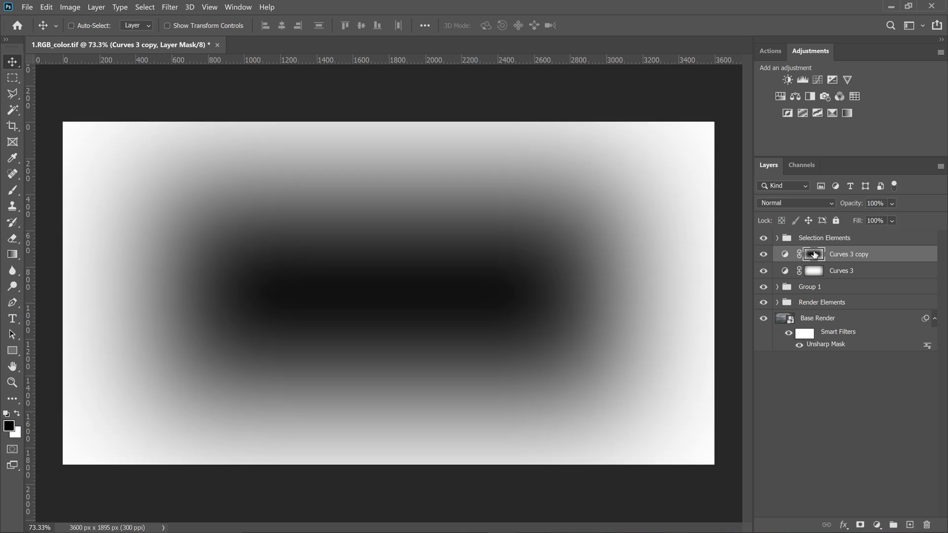
{"action": "left_click", "coordinate": [814, 254], "text": "alt"}
{"action": "left_click", "coordinate": [764, 272]}
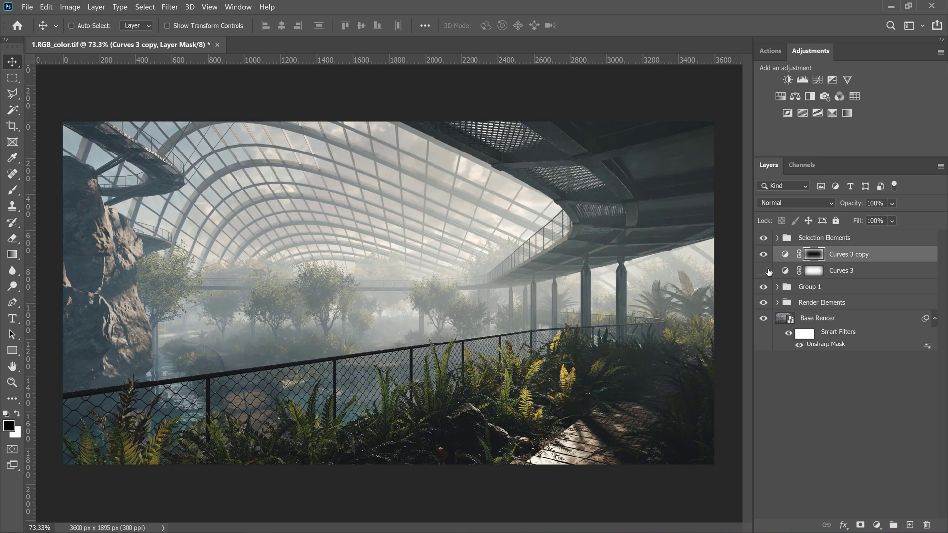
{"action": "left_click", "coordinate": [764, 271]}
{"action": "left_click", "coordinate": [814, 273], "text": "alt"}
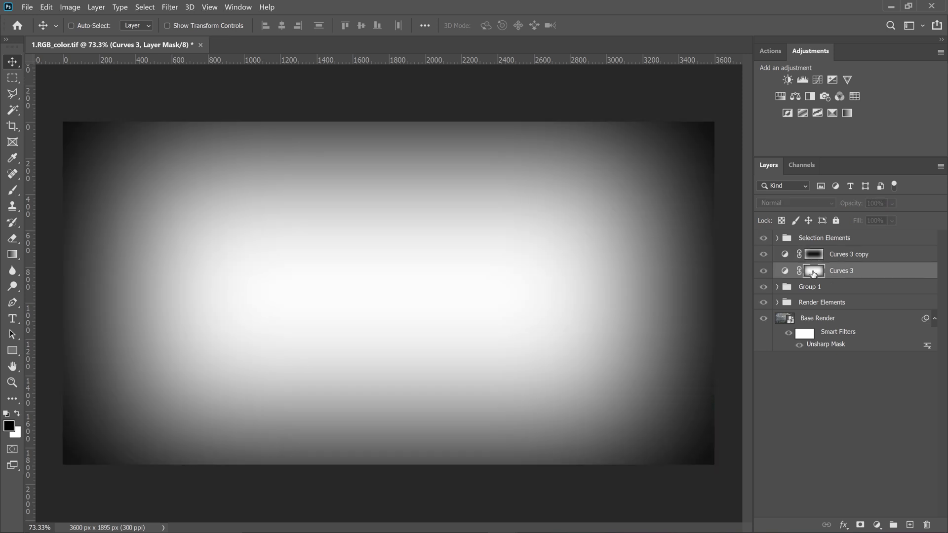
{"action": "left_click", "coordinate": [814, 274], "text": "alt"}
{"action": "mouse_move", "coordinate": [764, 254]}
{"action": "left_mouse_down"}
{"action": "mouse_move", "coordinate": [768, 274]}
{"action": "mouse_move", "coordinate": [764, 254]}
{"action": "left_mouse_up"}
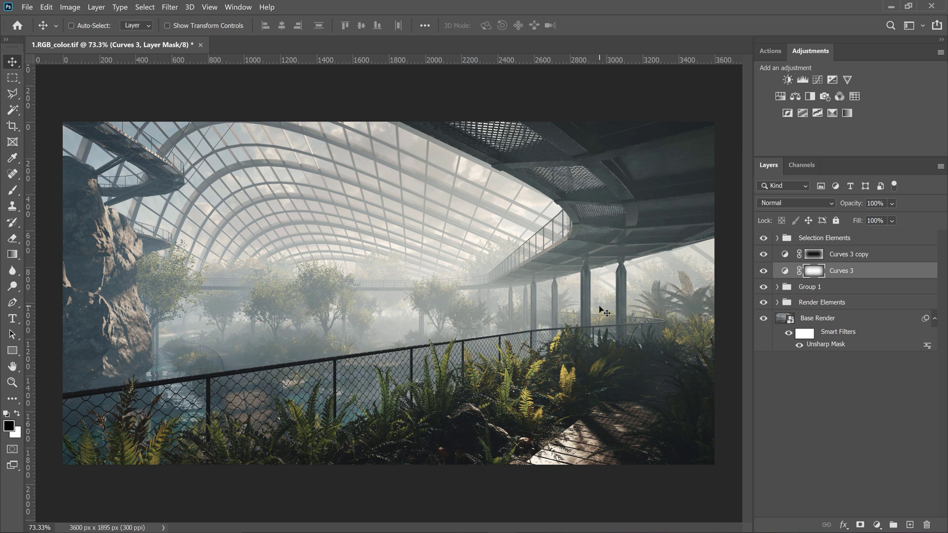
Step: Move Curves 3 and Curves 3 copy into Group 1
{"action": "left_click", "coordinate": [832, 367]}
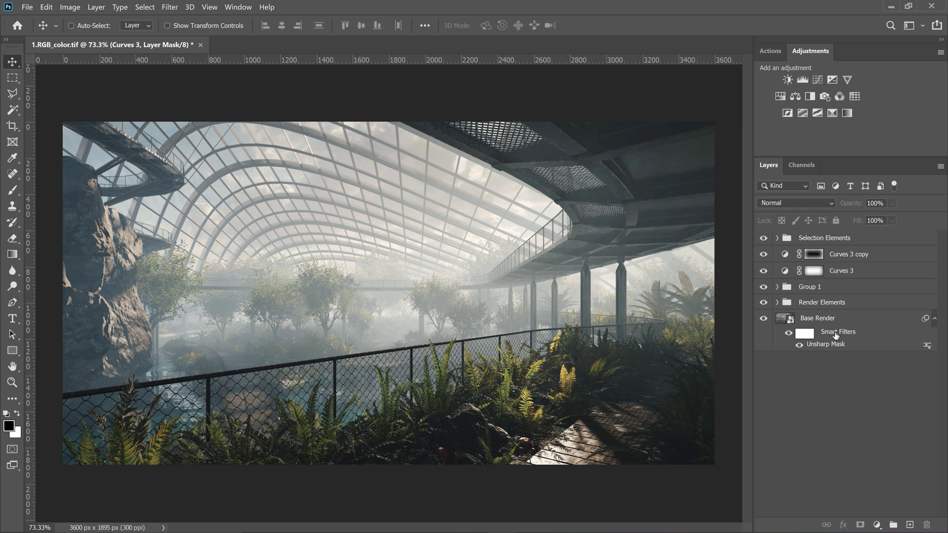
{"action": "left_click", "coordinate": [843, 271]}
{"action": "left_click", "coordinate": [843, 254], "text": "shift"}
{"action": "left_click_drag", "start_coordinate": [825, 270], "coordinate": [824, 290]}
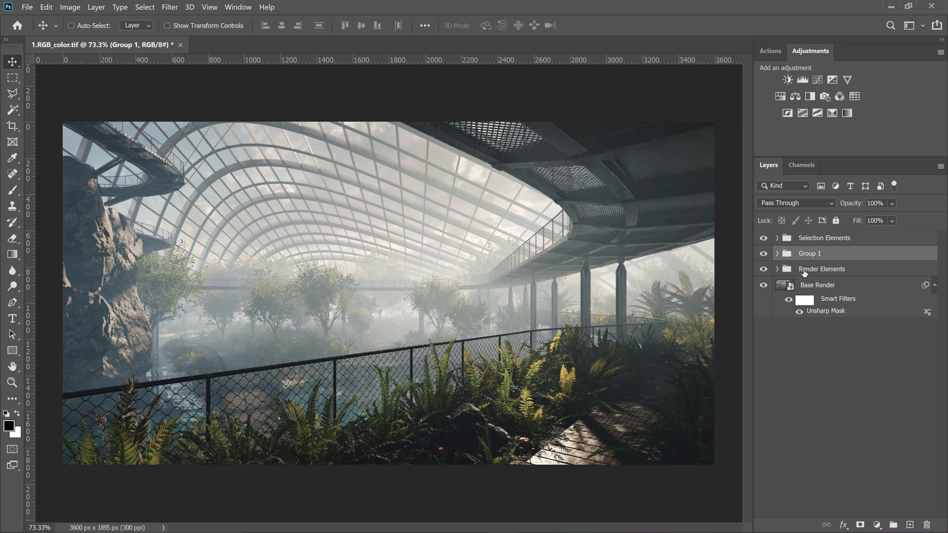
Step: Rename Group 1 to 'Color Corrections'
{"action": "double_click", "coordinate": [817, 254]}
{"action": "type", "text": "Color Corrections"}
{"action": "key", "text": "Return"}
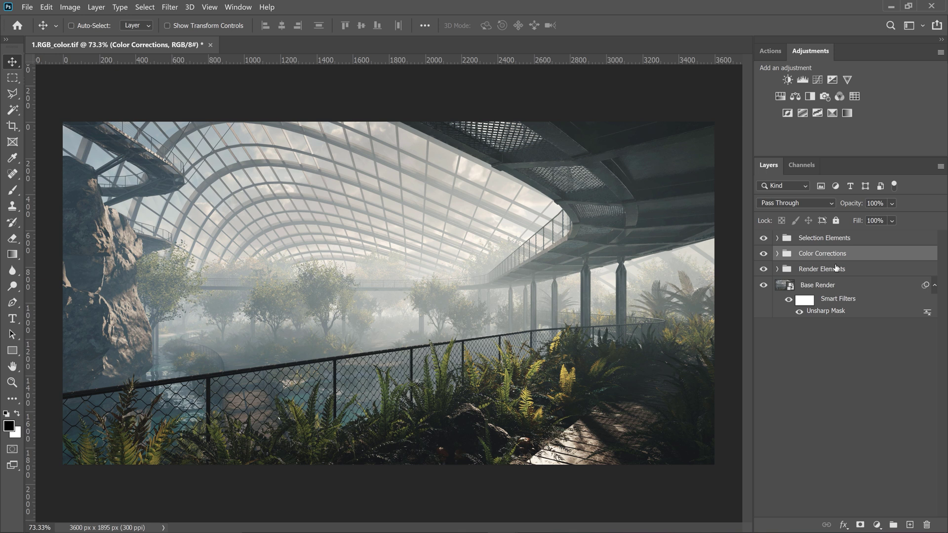
{"action": "left_click", "coordinate": [935, 285]}
Step: Load the Red channel of the MultiMatteElementA matte as a selection
{"action": "left_click", "coordinate": [777, 238]}
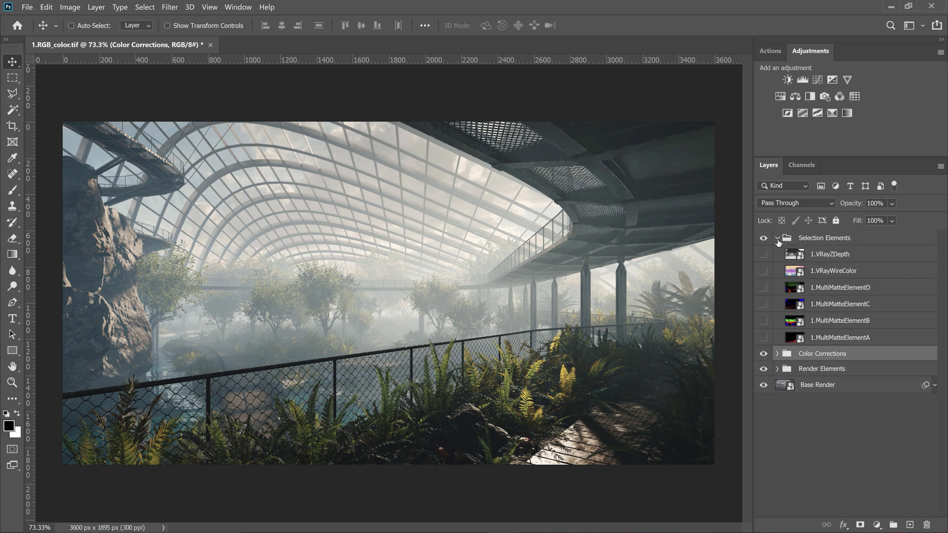
{"action": "left_click", "coordinate": [765, 338]}
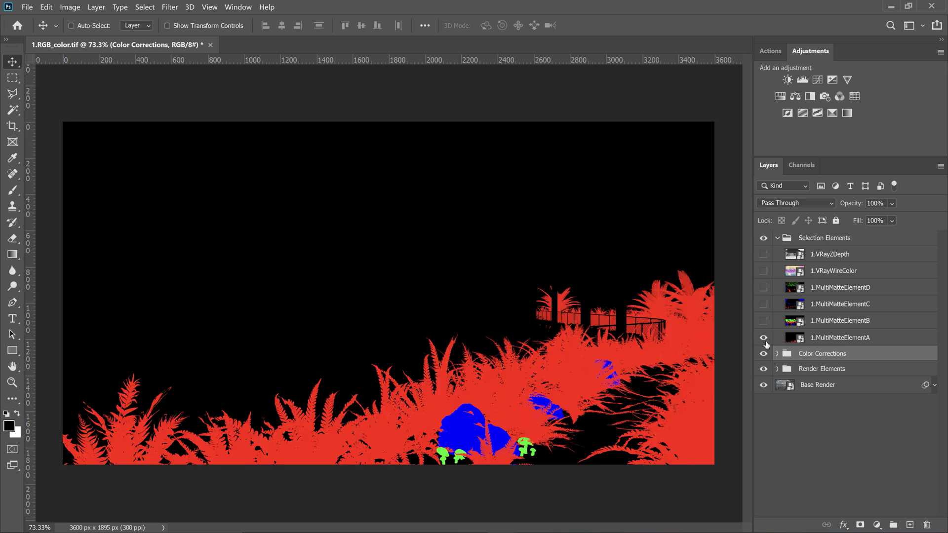
{"action": "left_click", "coordinate": [802, 165]}
{"action": "left_click", "coordinate": [779, 198], "text": "ctrl"}
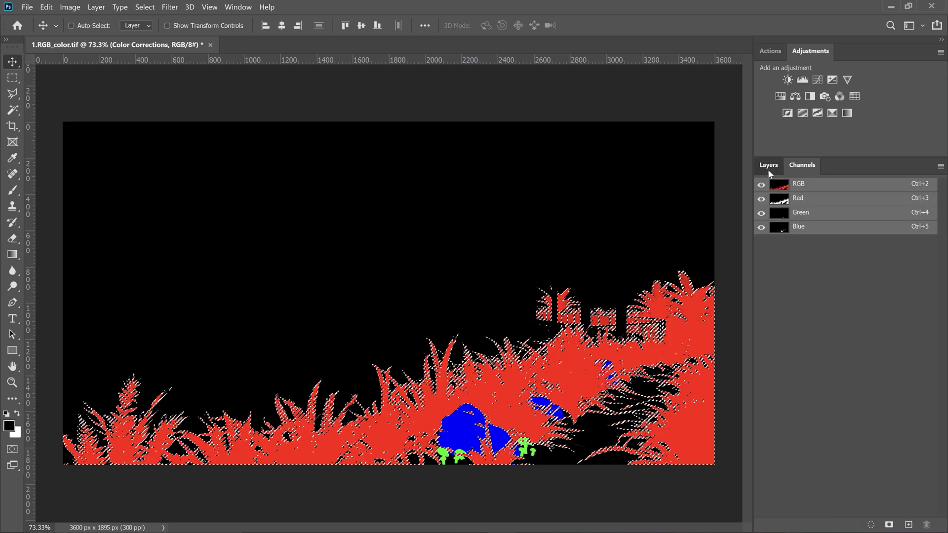
{"action": "left_click", "coordinate": [768, 170]}
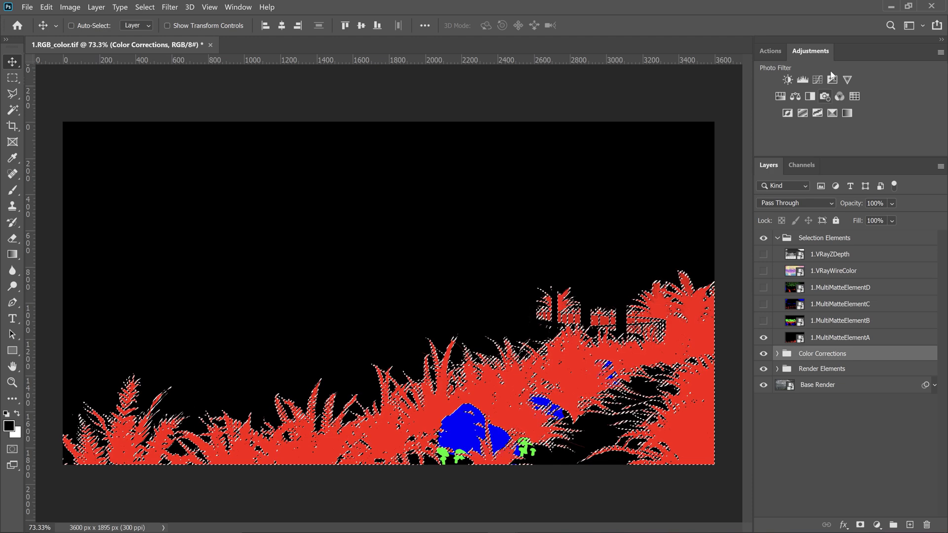
{"action": "left_click", "coordinate": [763, 338]}
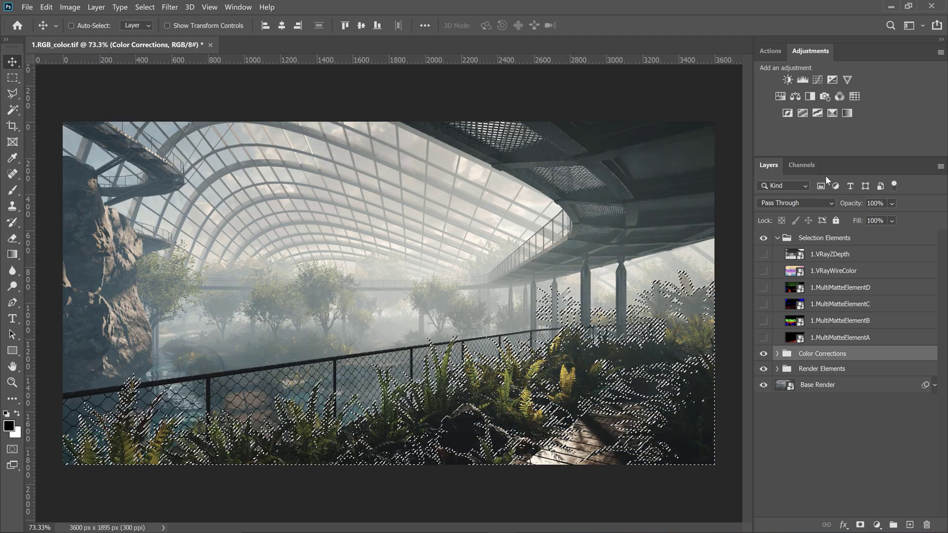
Step: Add masked Curves 4, nudge the RGB curve and pull the Blue curve down
{"action": "left_click", "coordinate": [817, 81]}
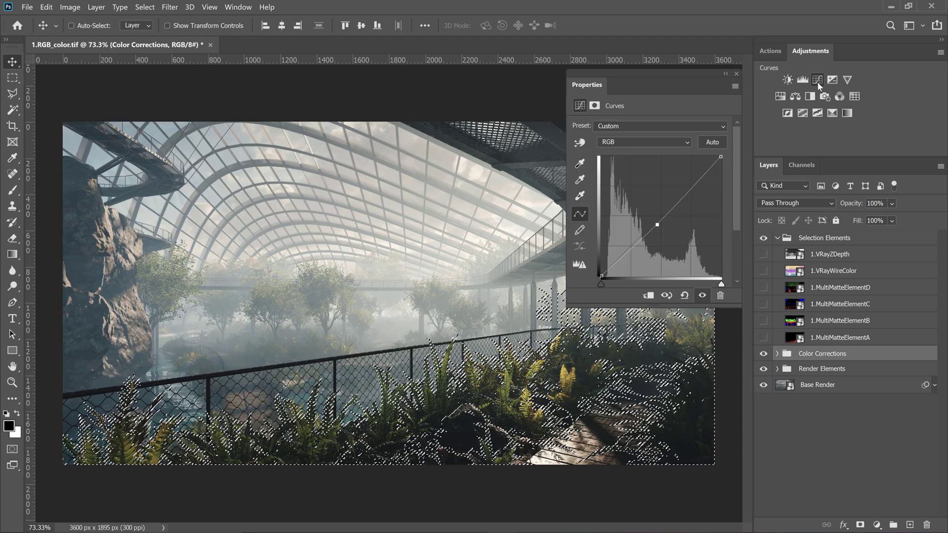
{"action": "left_click", "coordinate": [643, 228]}
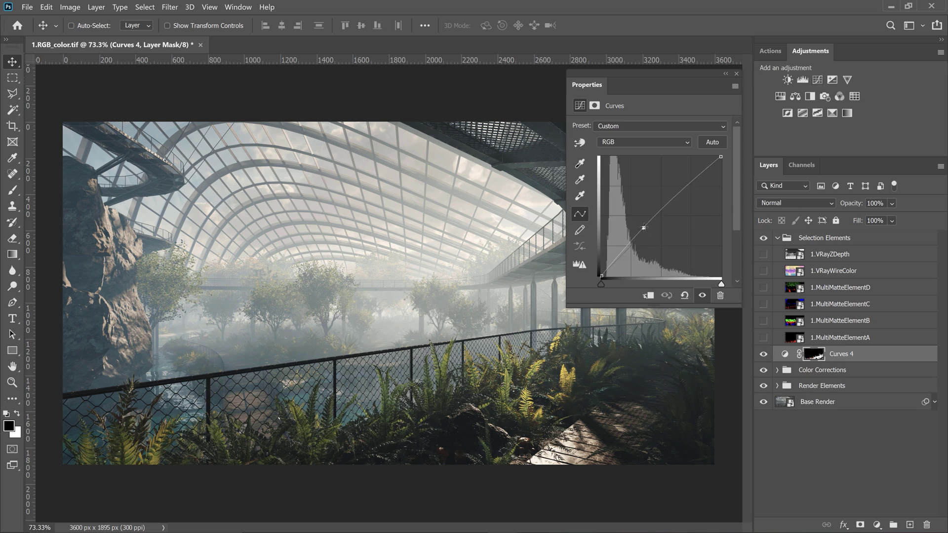
{"action": "left_click_drag", "start_coordinate": [643, 227], "coordinate": [645, 228]}
{"action": "left_click", "coordinate": [642, 144]}
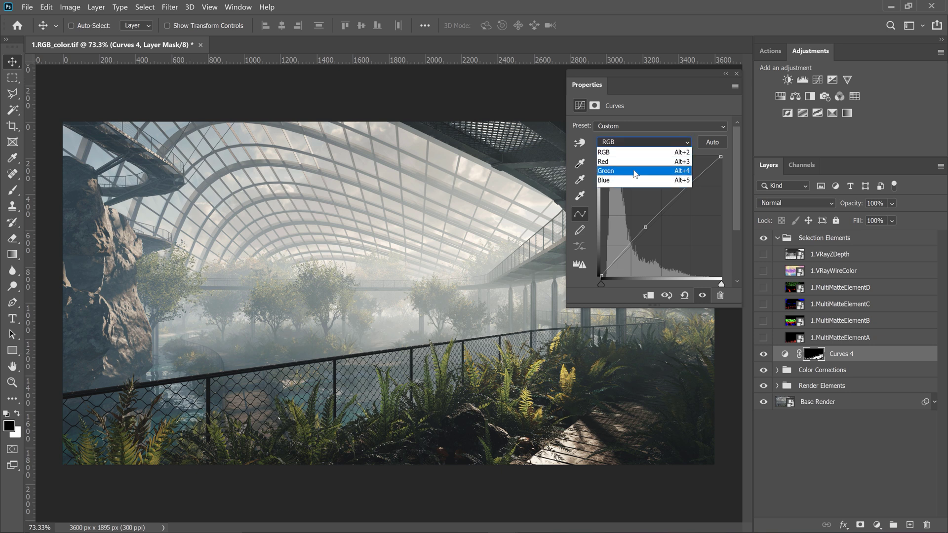
{"action": "left_click", "coordinate": [644, 181]}
{"action": "left_click", "coordinate": [663, 209]}
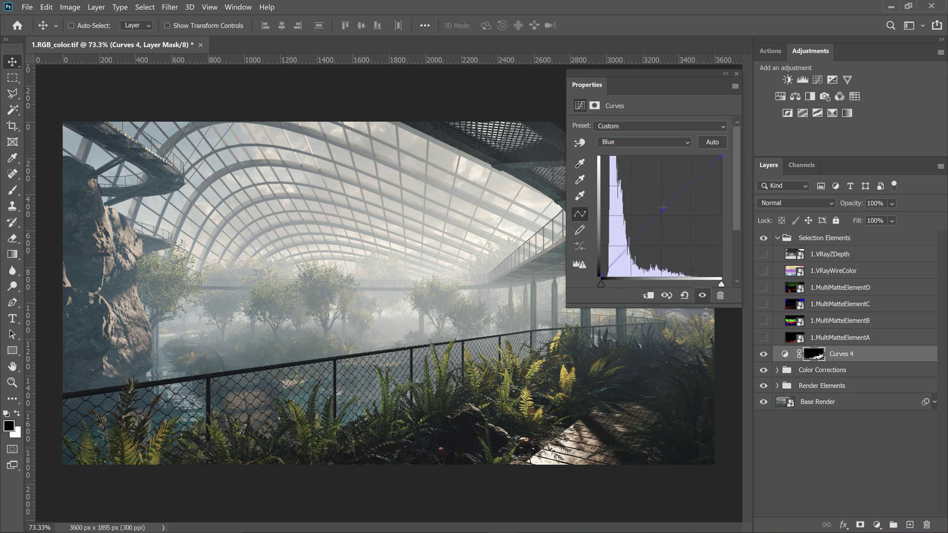
{"action": "left_click_drag", "start_coordinate": [664, 206], "coordinate": [667, 212]}
Step: Add control points on the Green and Red channel curves of Curves 4
{"action": "left_click", "coordinate": [652, 143]}
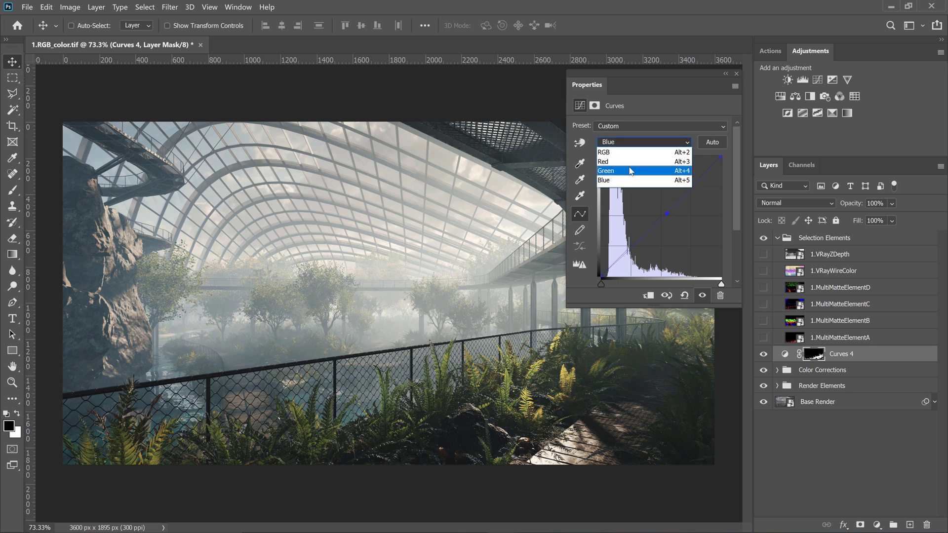
{"action": "left_click", "coordinate": [636, 165]}
{"action": "left_click", "coordinate": [657, 215]}
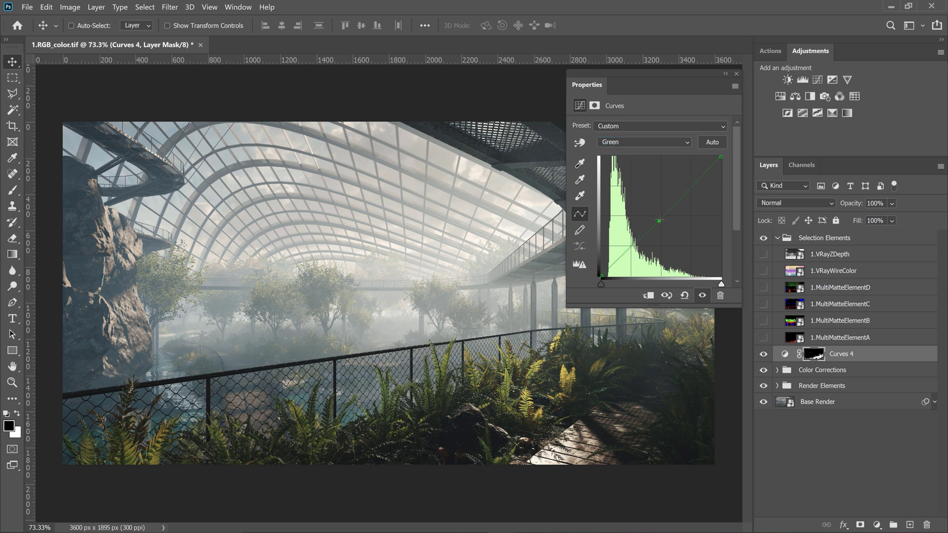
{"action": "left_click", "coordinate": [652, 143]}
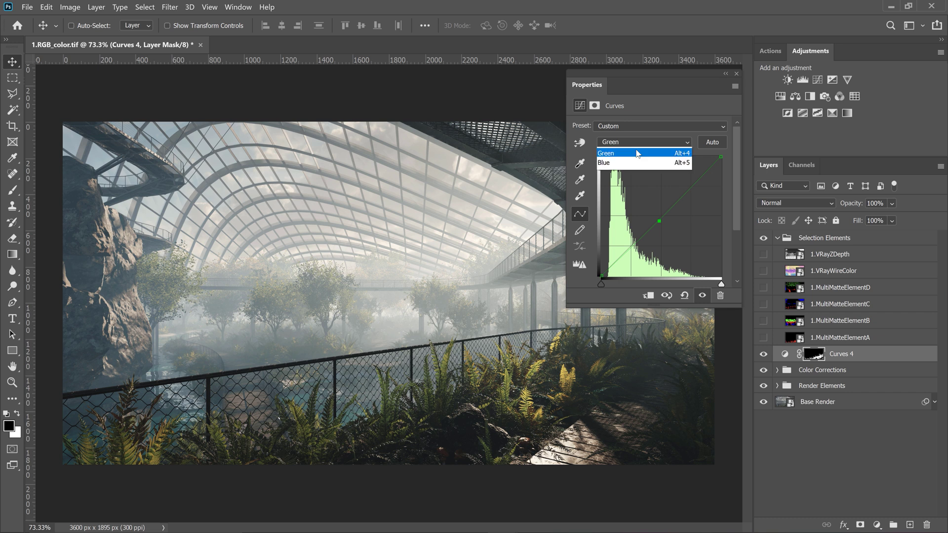
{"action": "left_click", "coordinate": [637, 157]}
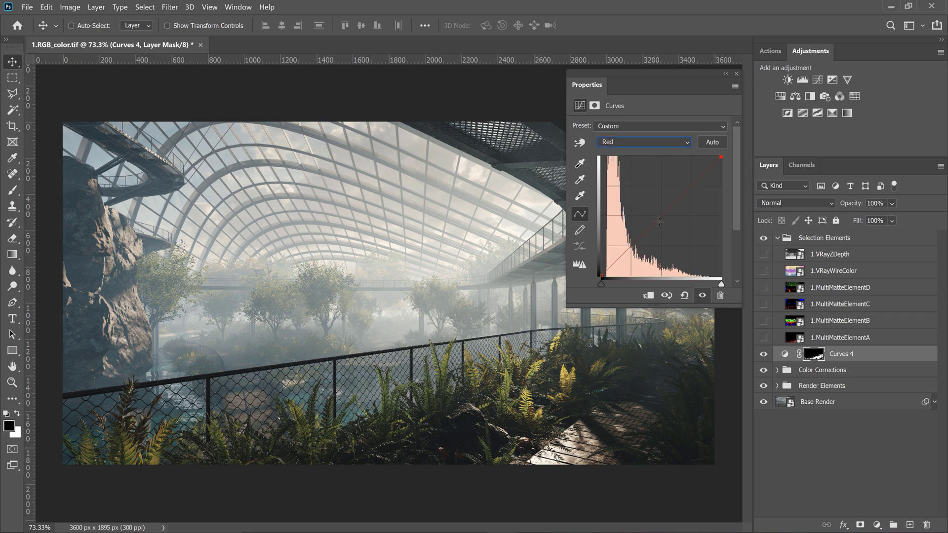
{"action": "left_click", "coordinate": [659, 223]}
Step: Compare Curves 4 before and after, then close its properties
{"action": "left_click", "coordinate": [766, 354]}
{"action": "left_click", "coordinate": [768, 354]}
{"action": "left_click", "coordinate": [768, 354]}
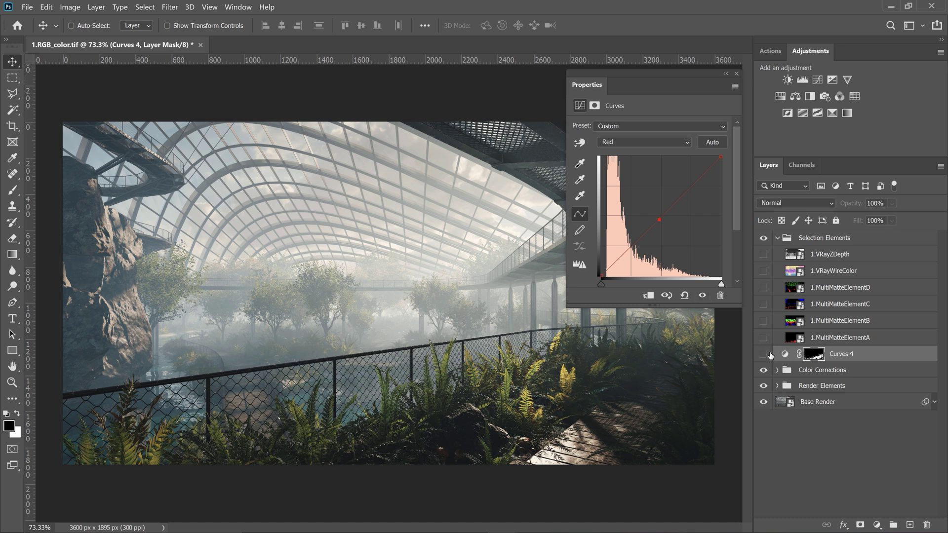
{"action": "left_click", "coordinate": [769, 354]}
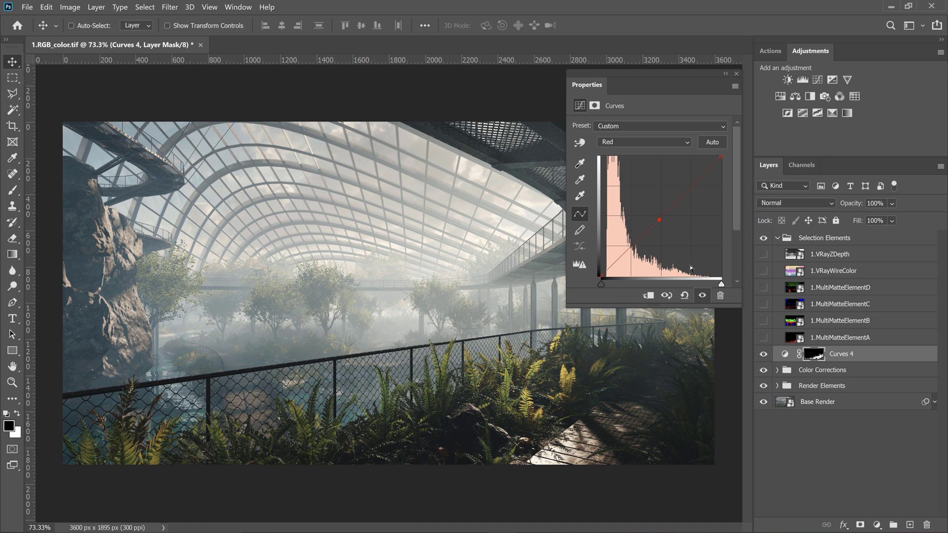
{"action": "left_click", "coordinate": [736, 74]}
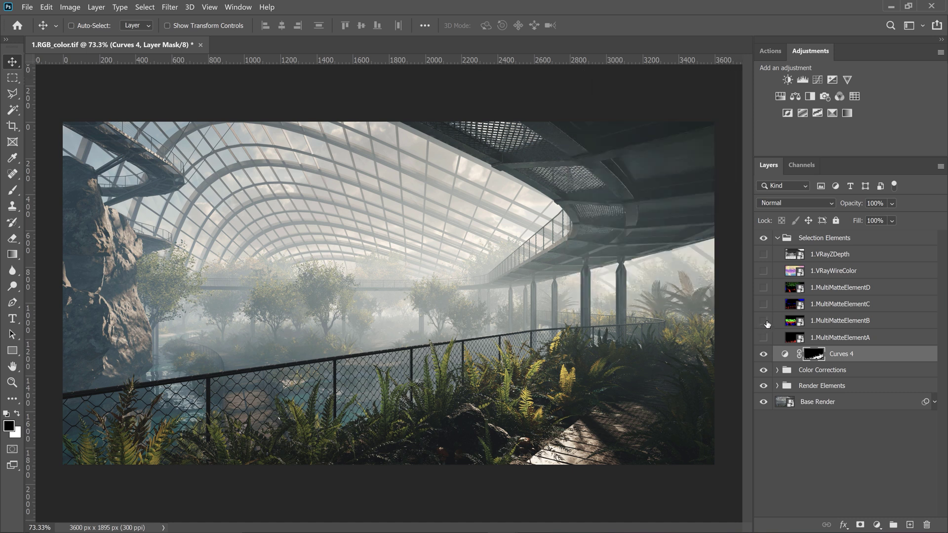
Step: Load the Blue channel of MultiMatteElementA as a selection of the rocks
{"action": "left_click", "coordinate": [763, 337]}
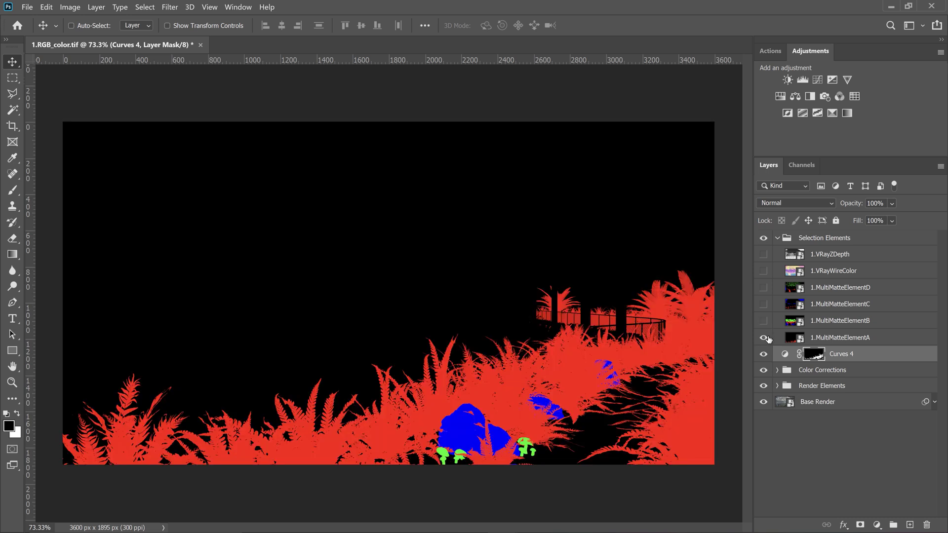
{"action": "left_click", "coordinate": [801, 165]}
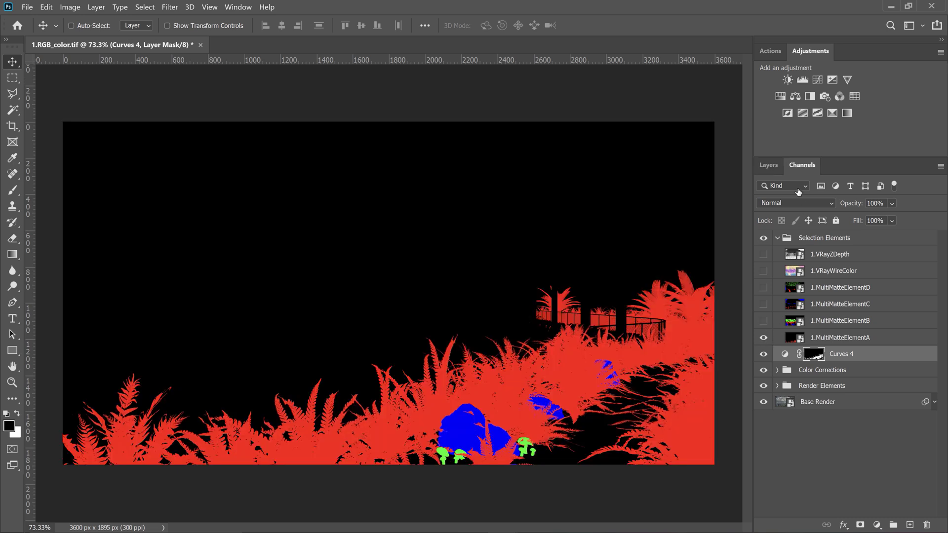
{"action": "left_click", "coordinate": [775, 228], "text": "ctrl"}
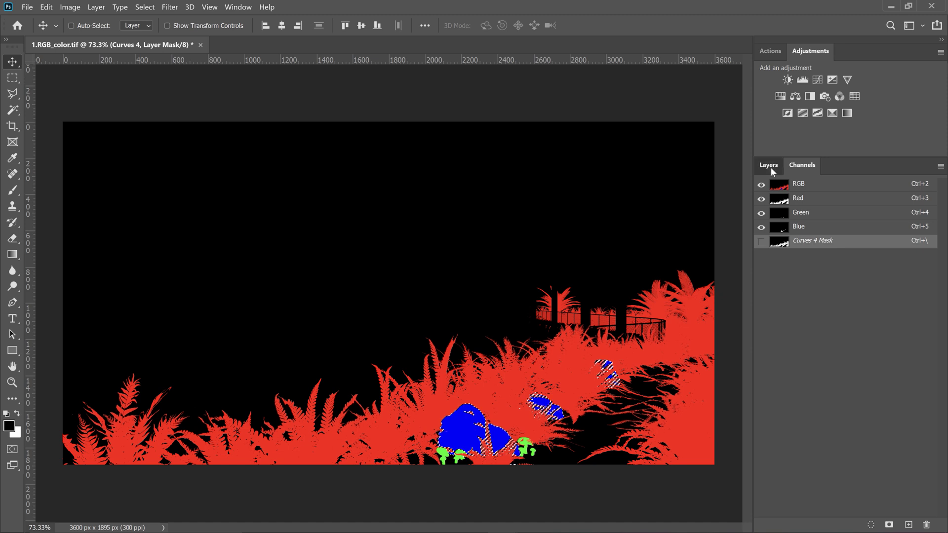
{"action": "left_click", "coordinate": [769, 165]}
{"action": "left_click", "coordinate": [764, 338]}
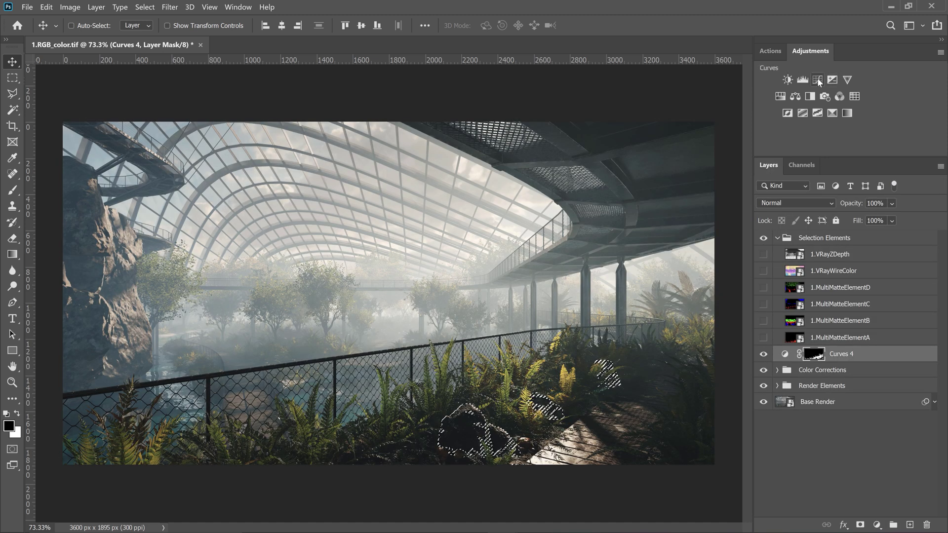
Step: Add masked Curves 5 and bend its RGB curve upward to brighten the rocks
{"action": "left_click", "coordinate": [832, 79]}
{"action": "left_click_drag", "start_coordinate": [639, 242], "coordinate": [633, 241]}
{"action": "left_click_drag", "start_coordinate": [669, 204], "coordinate": [672, 196]}
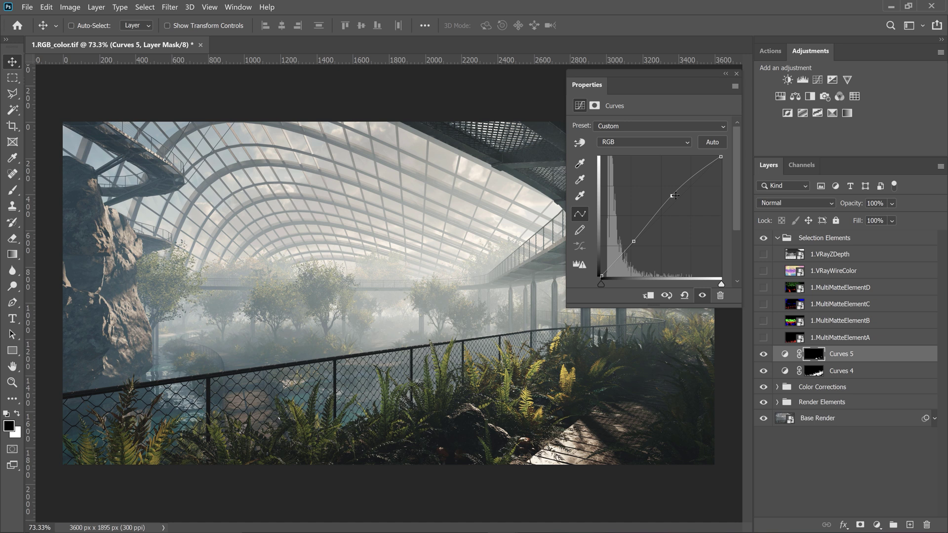
{"action": "left_click", "coordinate": [736, 74]}
{"action": "left_click", "coordinate": [765, 354]}
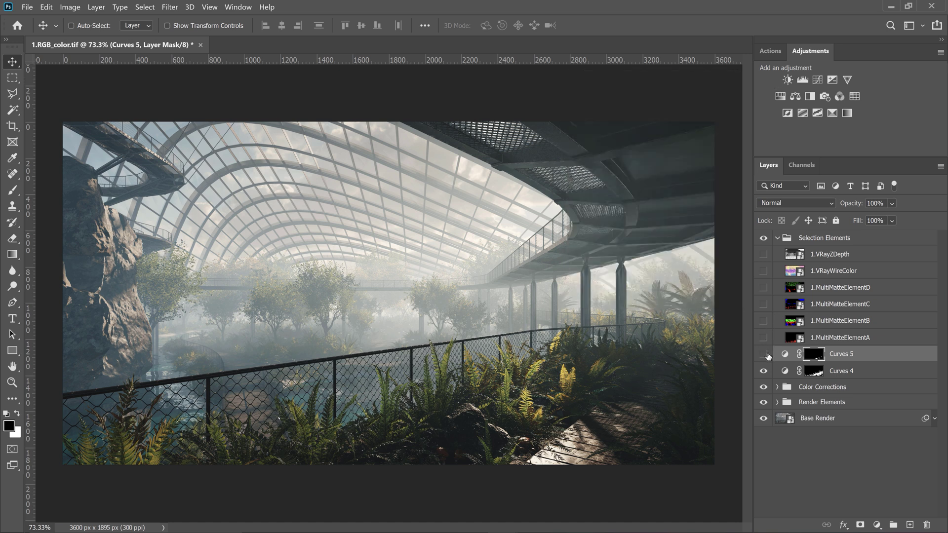
Step: Load the Green channel of MultiMatteElementB as a selection of the trees
{"action": "left_click", "coordinate": [765, 355]}
{"action": "left_click", "coordinate": [764, 320]}
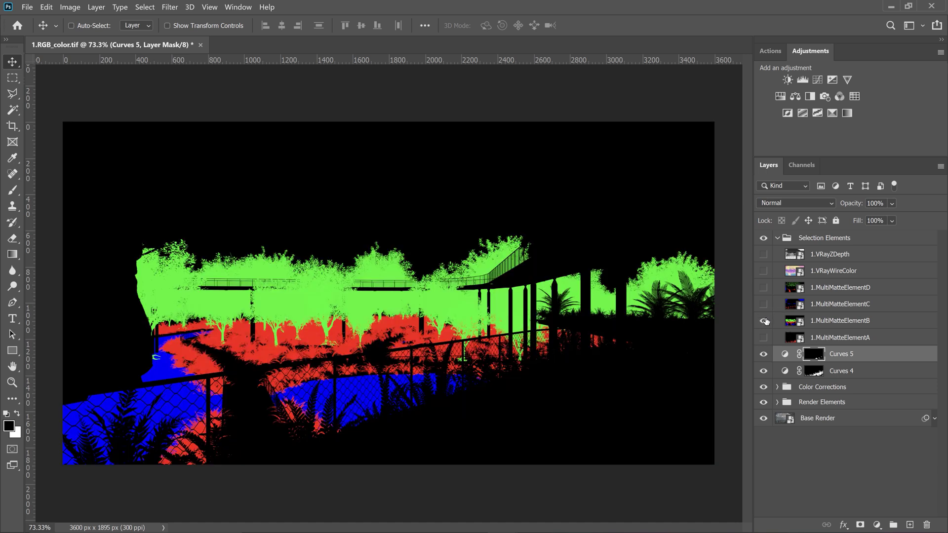
{"action": "left_click", "coordinate": [803, 166]}
{"action": "left_click", "coordinate": [779, 213], "text": "ctrl"}
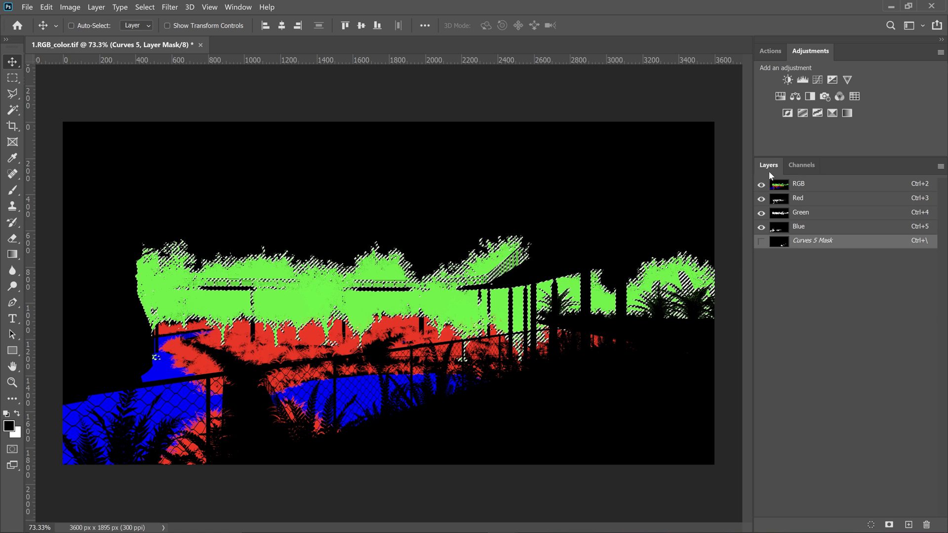
{"action": "left_click", "coordinate": [768, 165]}
{"action": "left_click", "coordinate": [764, 321]}
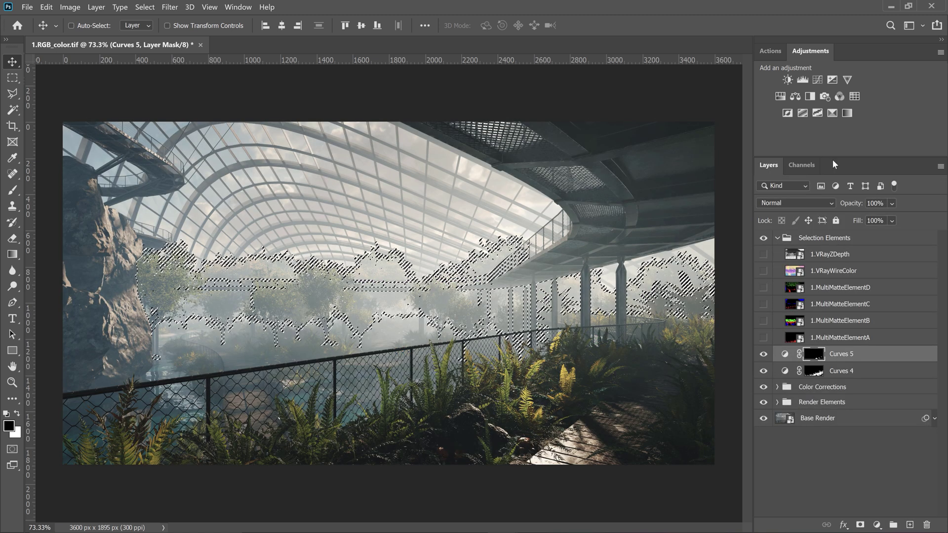
Step: Add masked Curves 6, raising highlights and lowering shadows for tree contrast
{"action": "left_click", "coordinate": [817, 79]}
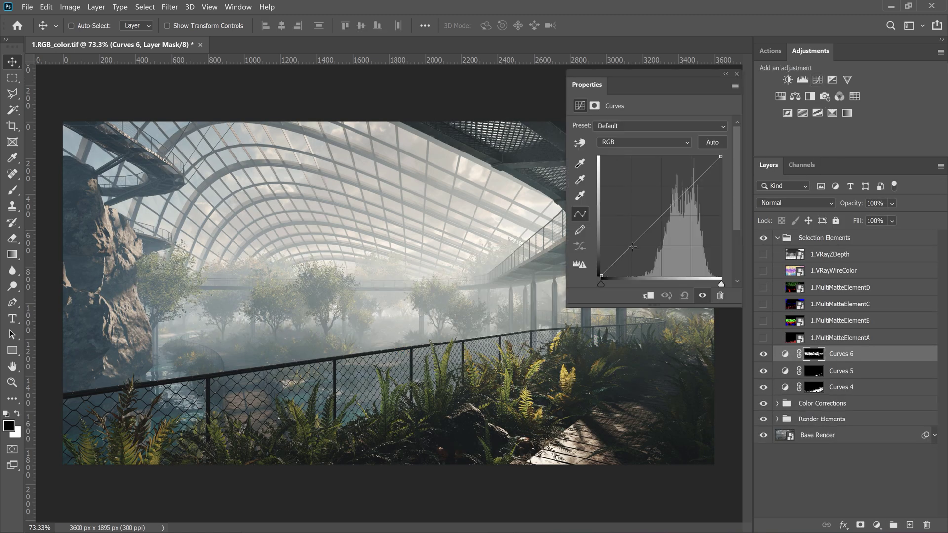
{"action": "left_click_drag", "start_coordinate": [633, 246], "coordinate": [632, 249]}
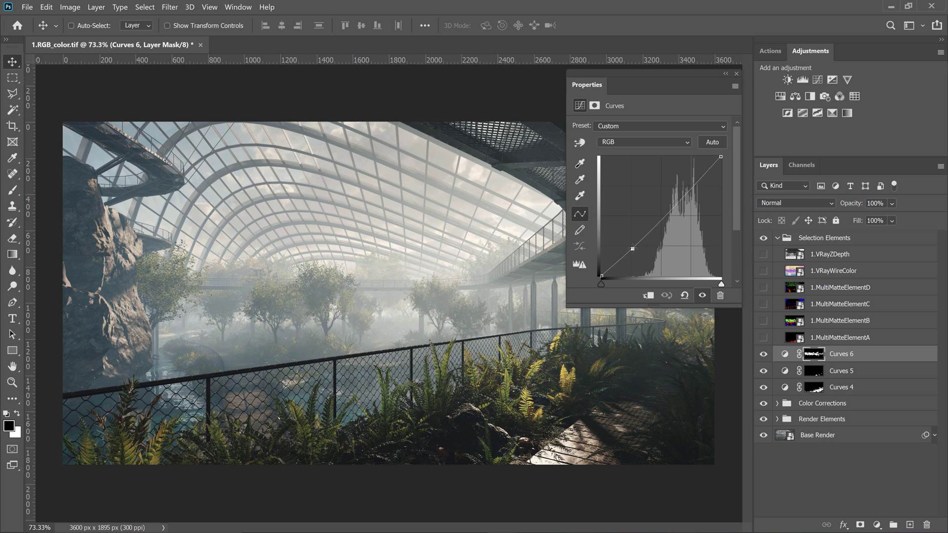
{"action": "left_click_drag", "start_coordinate": [667, 214], "coordinate": [679, 197]}
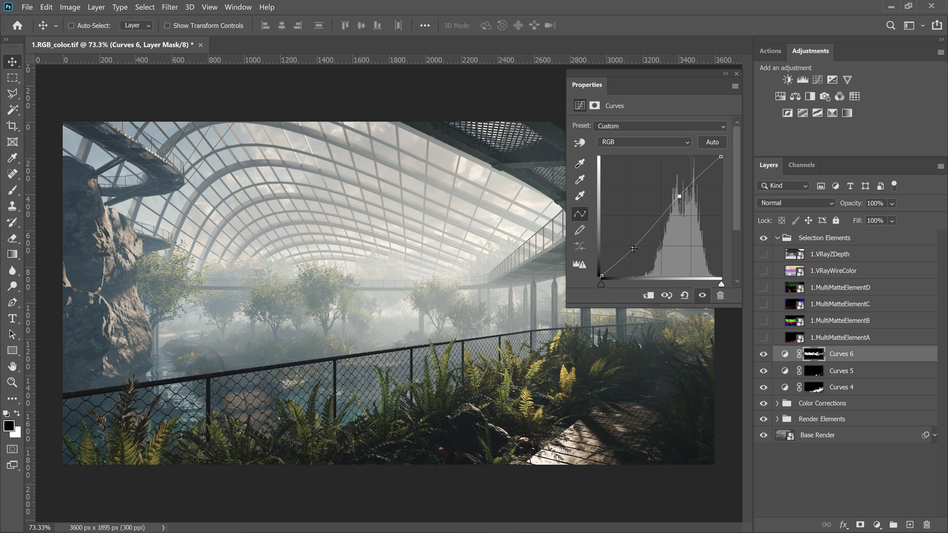
{"action": "left_click_drag", "start_coordinate": [634, 248], "coordinate": [634, 250]}
{"action": "left_click", "coordinate": [764, 355]}
{"action": "left_click", "coordinate": [764, 355]}
{"action": "left_click", "coordinate": [764, 355]}
{"action": "left_click", "coordinate": [764, 355]}
{"action": "left_click", "coordinate": [635, 252]}
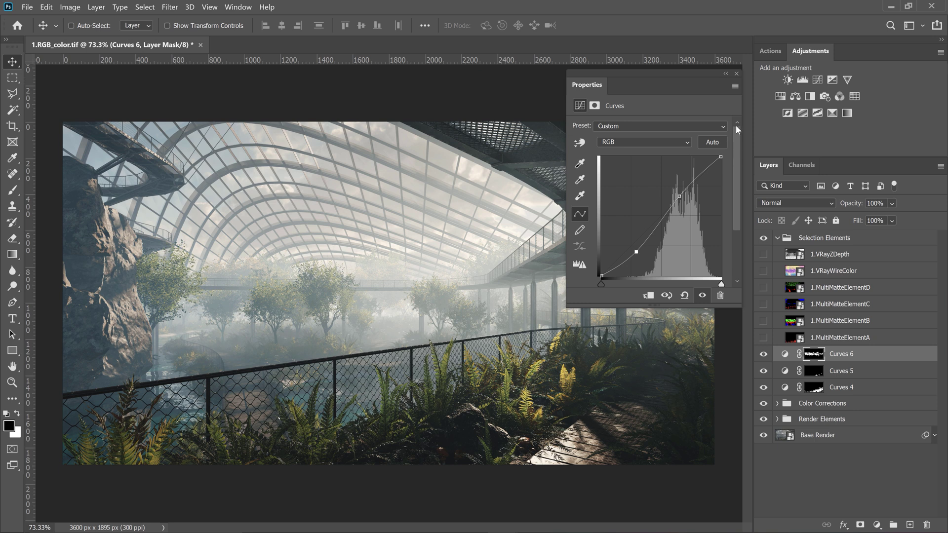
{"action": "left_click", "coordinate": [736, 73]}
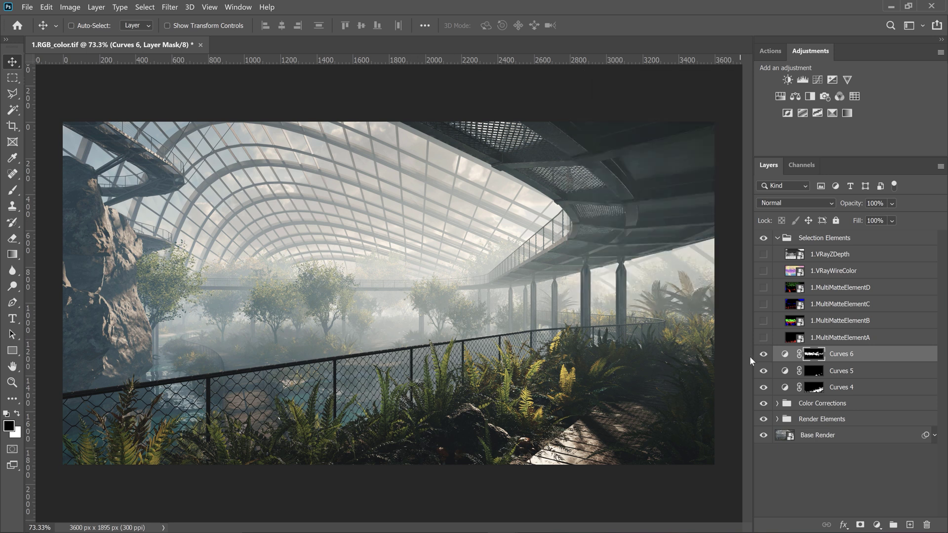
Step: Select Curves 4 through 6, group them with Ctrl+G and name the group 'Color Selected'
{"action": "left_click", "coordinate": [763, 355]}
{"action": "left_click", "coordinate": [763, 355]}
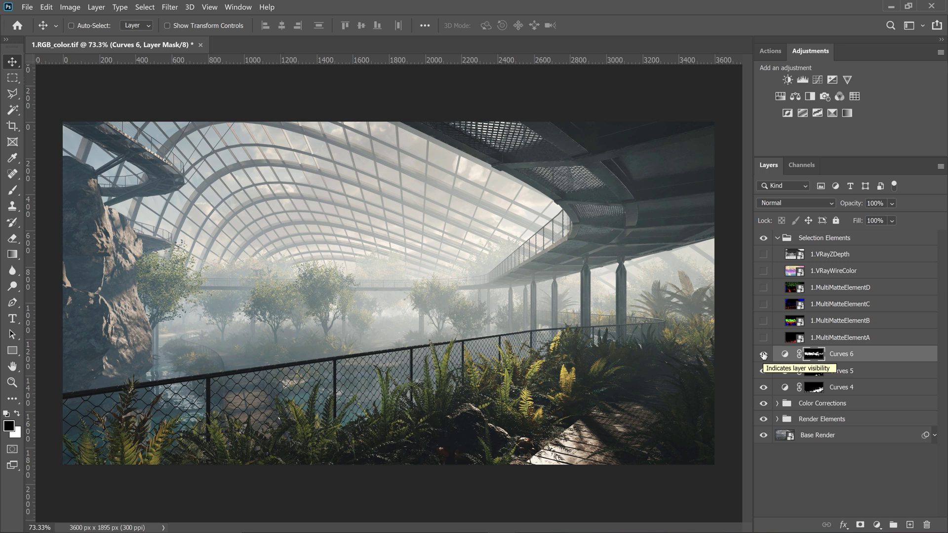
{"action": "left_click", "coordinate": [849, 388], "text": "shift"}
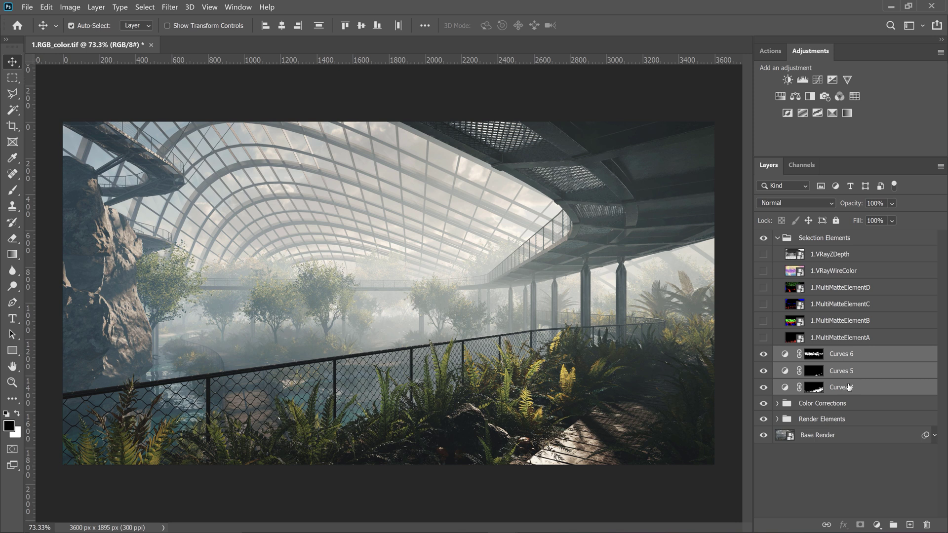
{"action": "key", "text": "ctrl+g"}
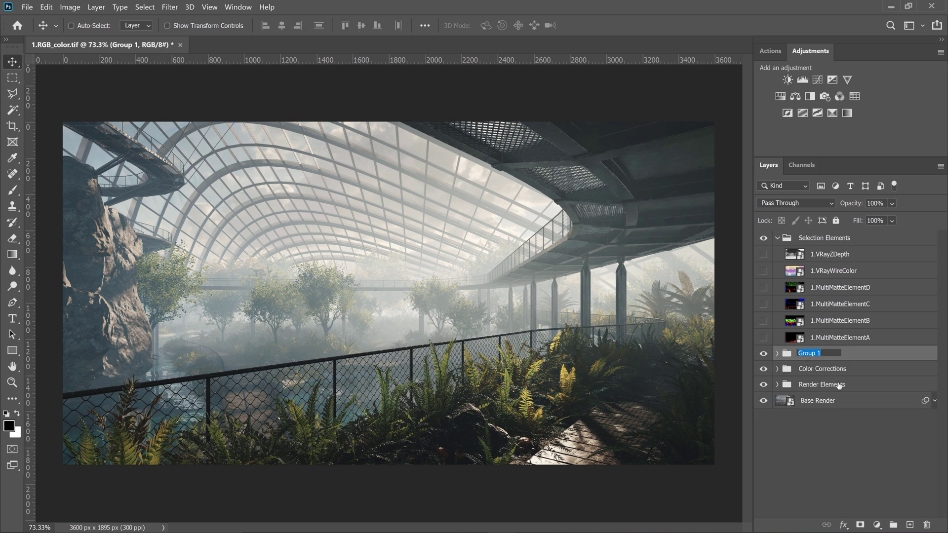
{"action": "type", "text": "Color Select"}
{"action": "key", "text": "Return"}
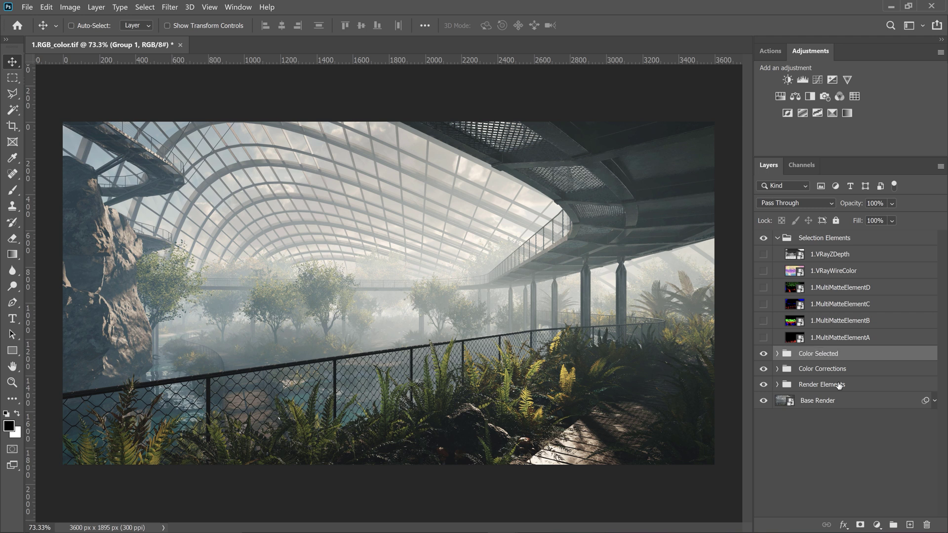